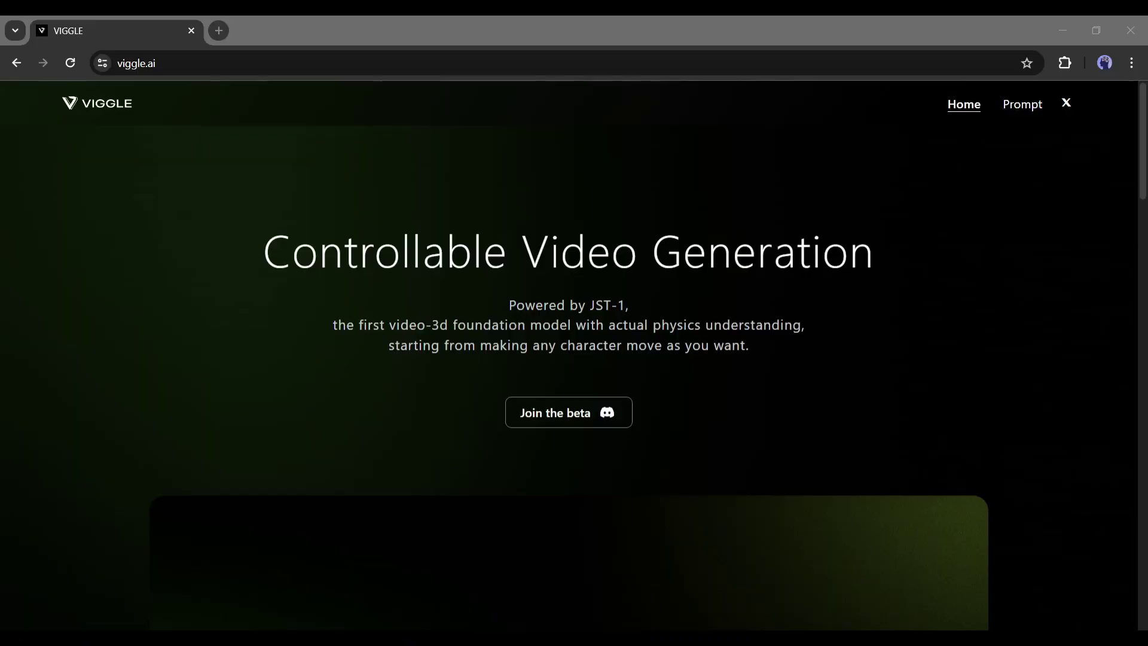
Step: Scroll down the viggle.ai home page to its playing intro promo video
scroll(620, 394, down, 8)
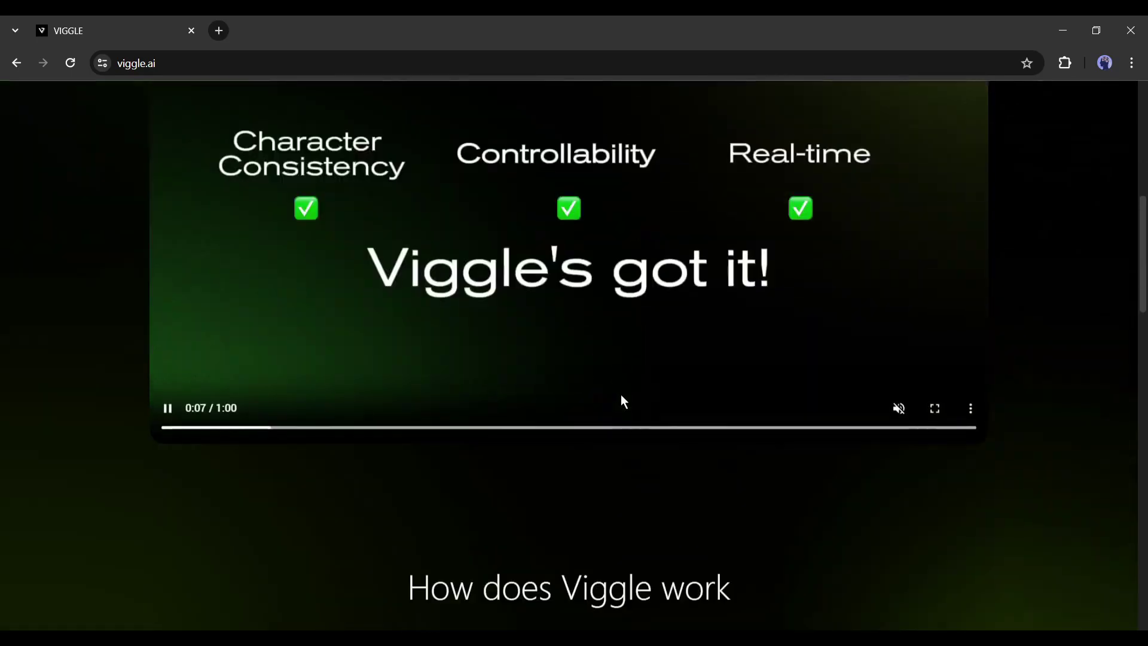
Step: Search Google for 'Viggle AI' and open the official viggle.ai result
click(459, 344)
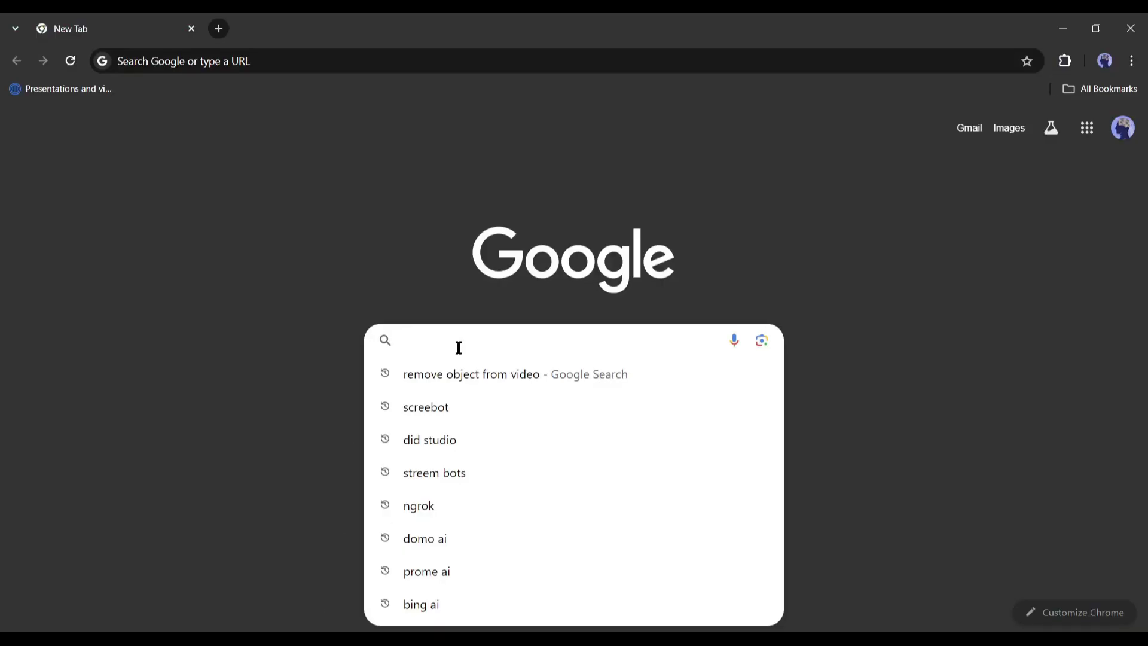
text(Viggle )
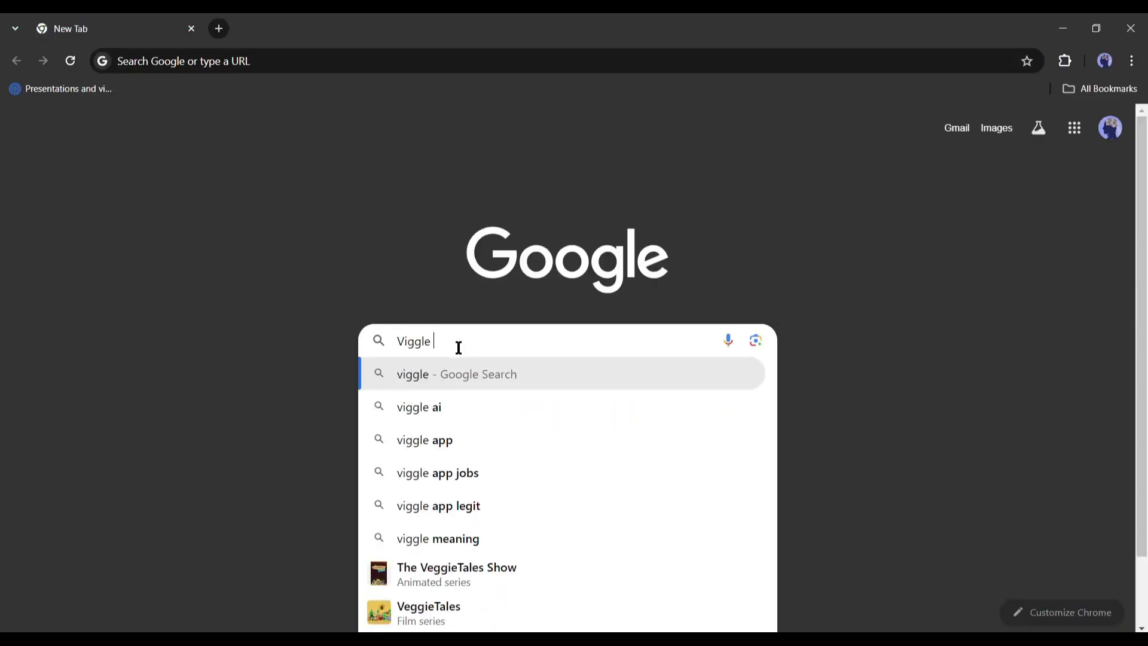
text(AI)
key(Return)
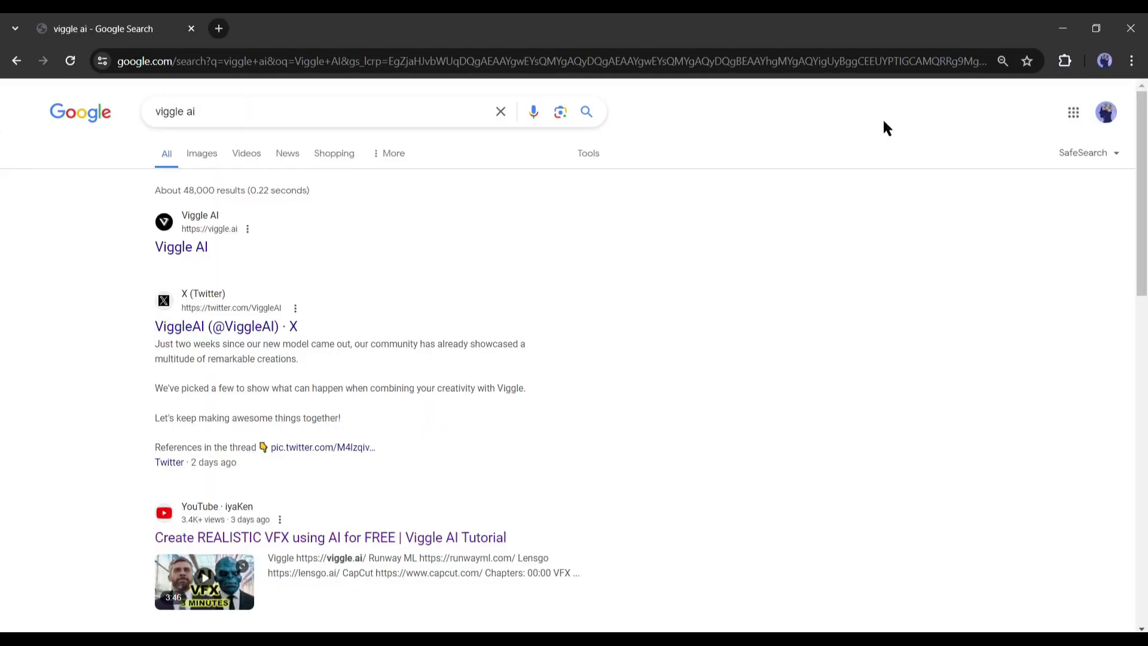
click(206, 249)
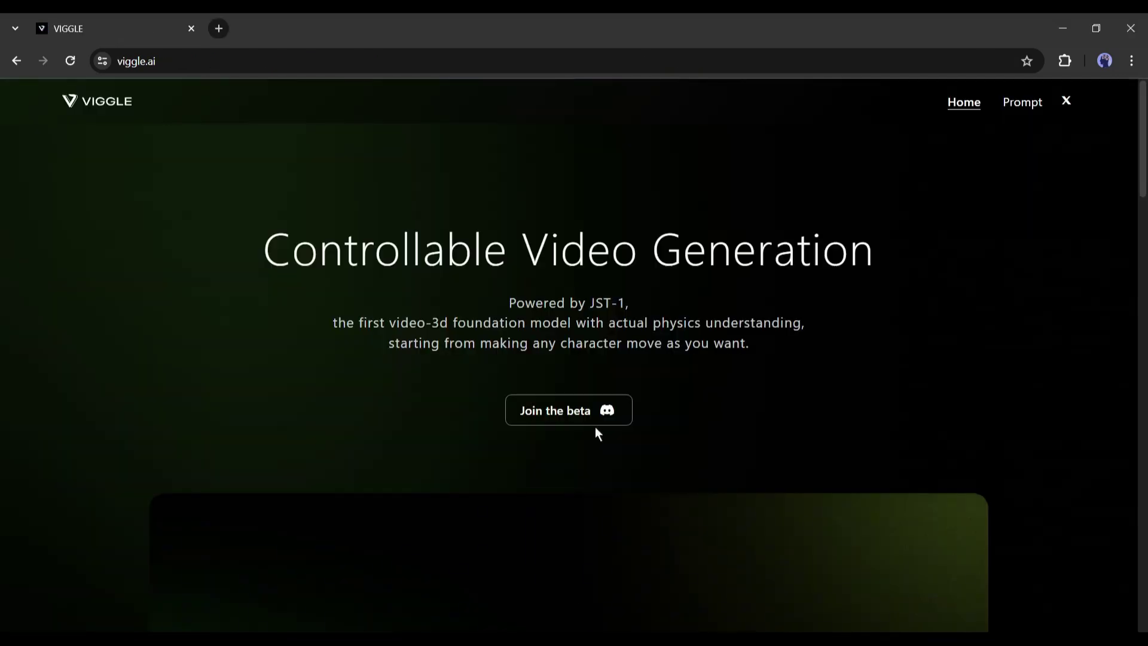
Step: Browse the viggle.ai page and open its 'Join the beta' Discord invite
scroll(594, 429, down, 10)
scroll(621, 397, down, 6)
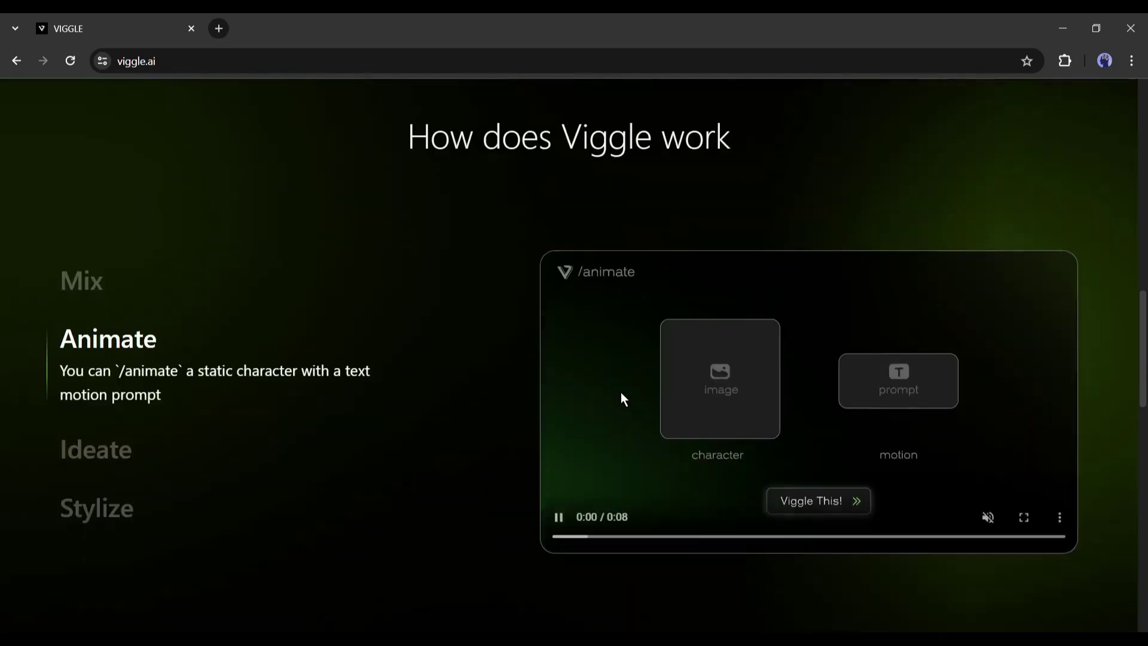
scroll(621, 397, up, 5)
scroll(607, 396, down, 2)
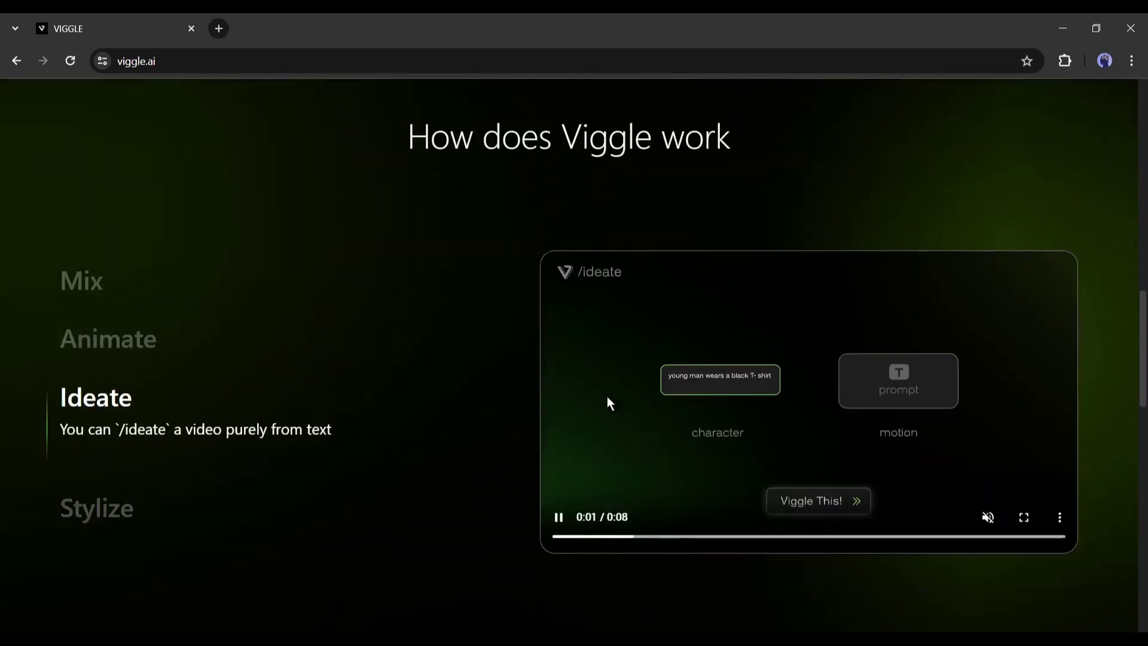
scroll(596, 393, up, 13)
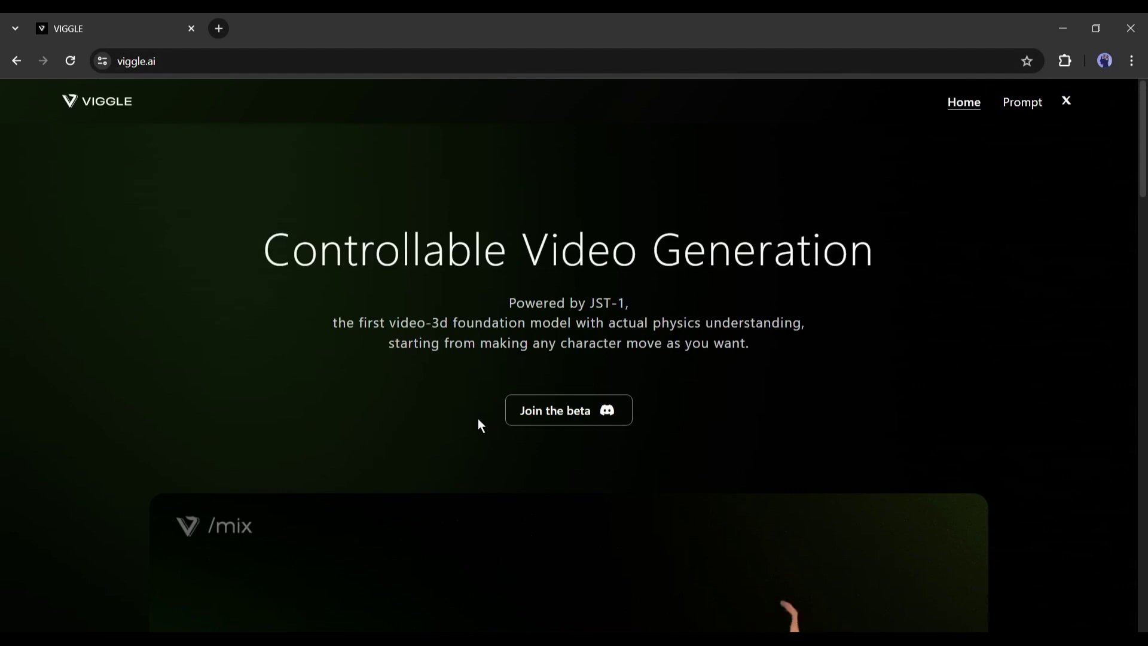
click(583, 417)
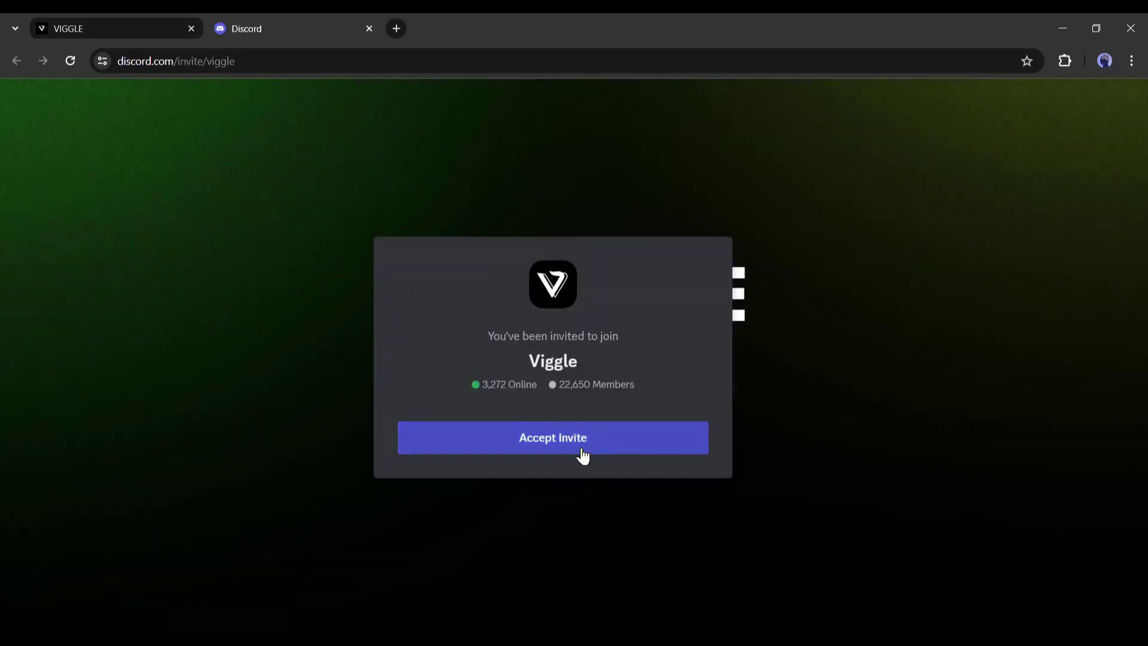
Step: Accept the Viggle invite and answer onboarding: 'Other', skip interests, pick a region, finish
click(583, 456)
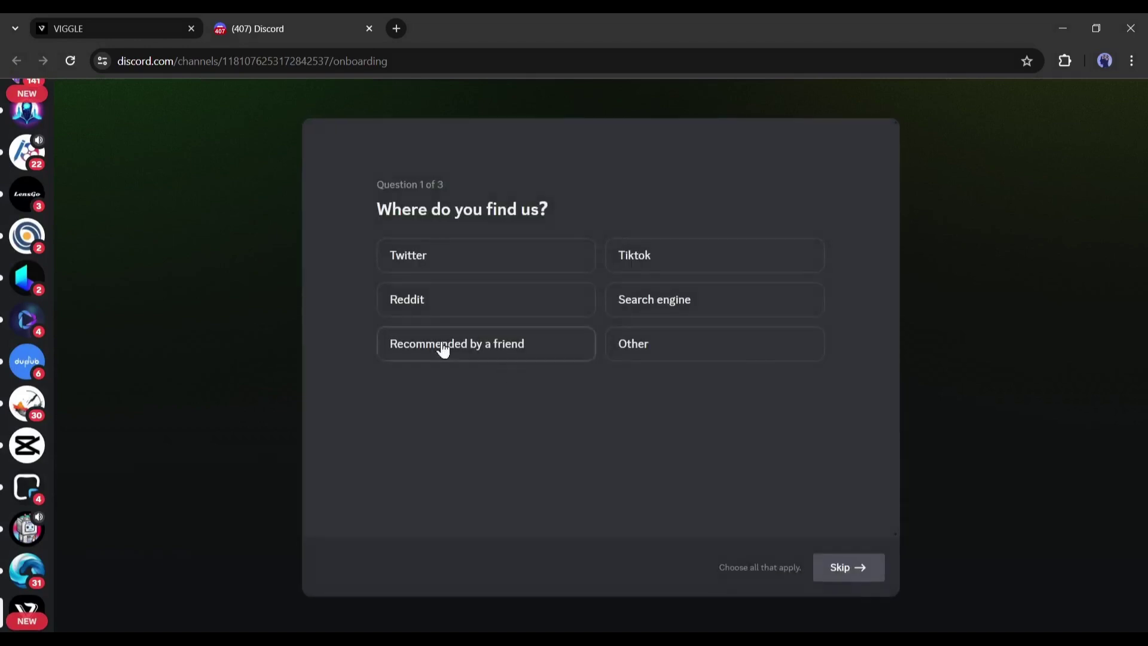
click(612, 345)
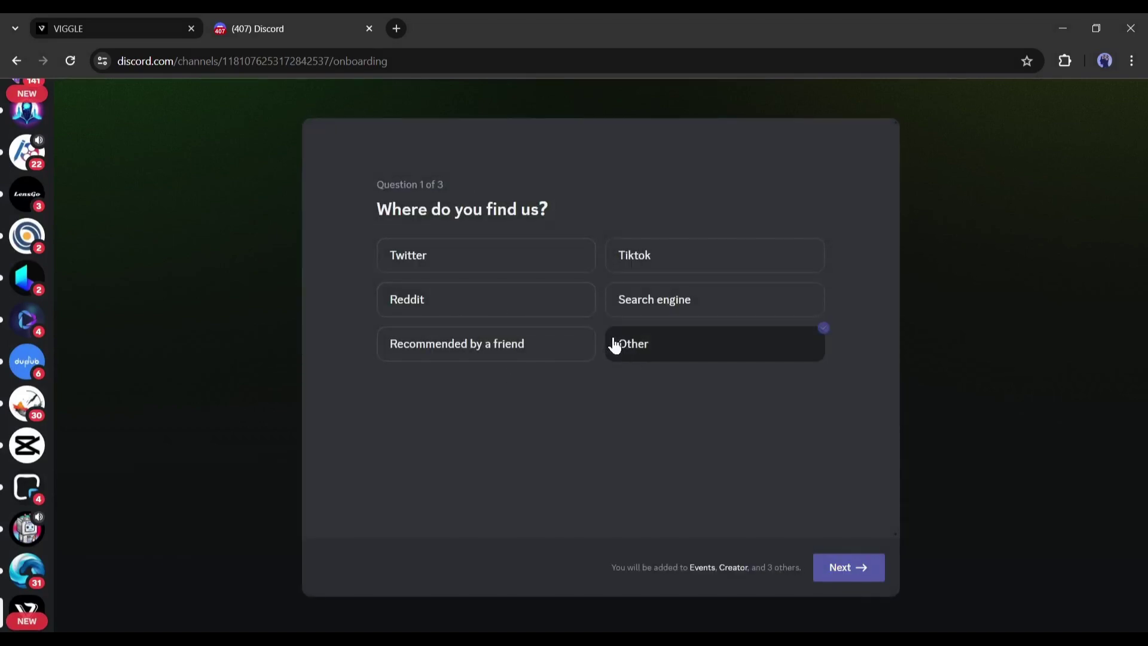
click(849, 580)
click(843, 568)
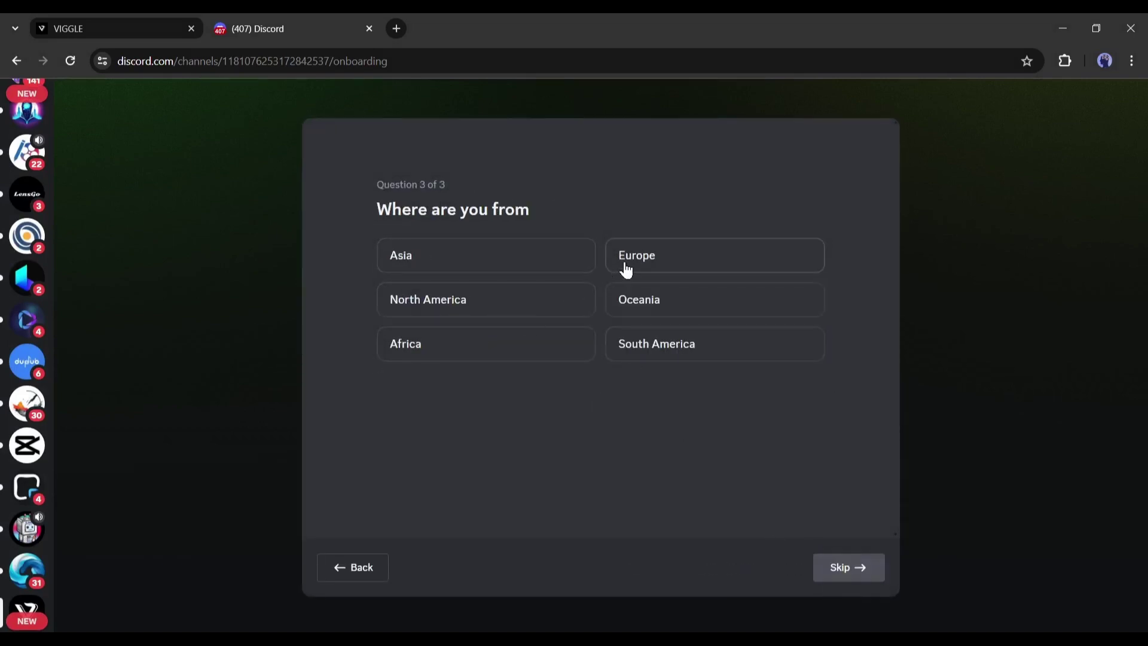
click(670, 343)
click(861, 571)
click(846, 567)
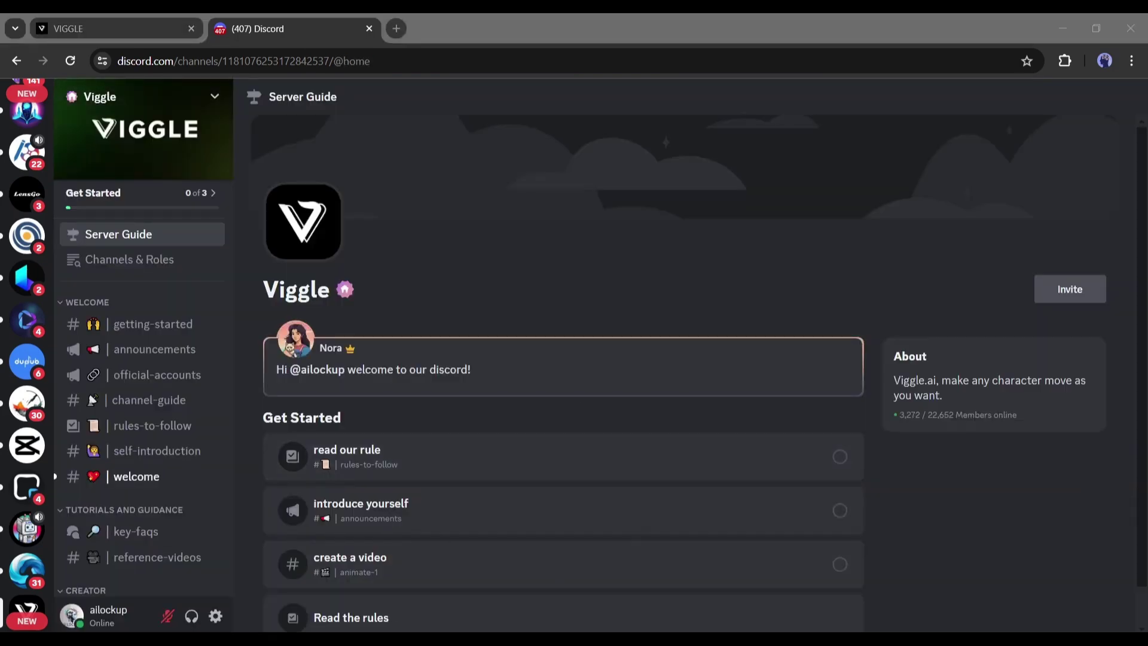
Step: Open the rules channel, then read through the #getting-started channel
scroll(362, 360, down, 1)
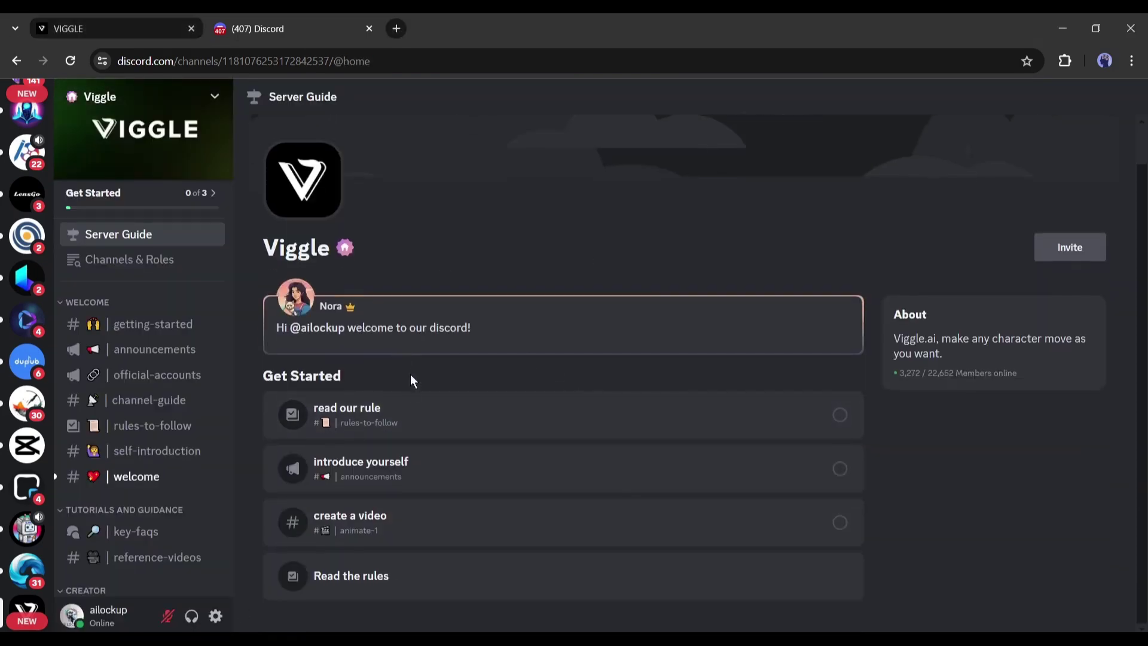
click(611, 420)
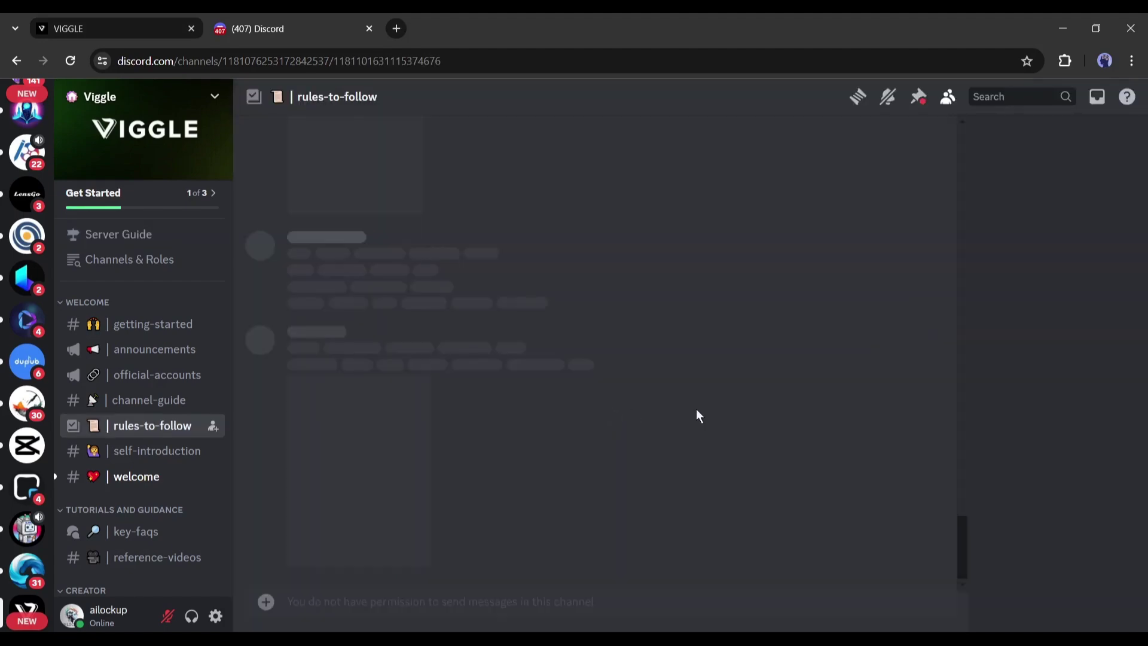
click(129, 332)
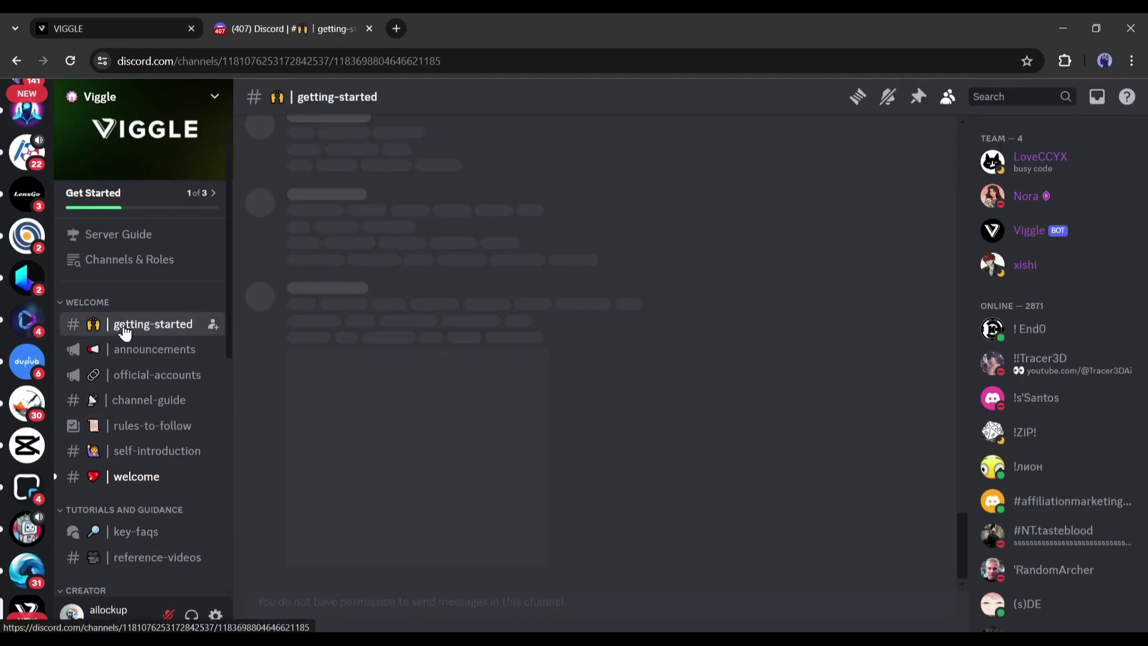
scroll(580, 245, up, 10)
scroll(440, 310, up, 8)
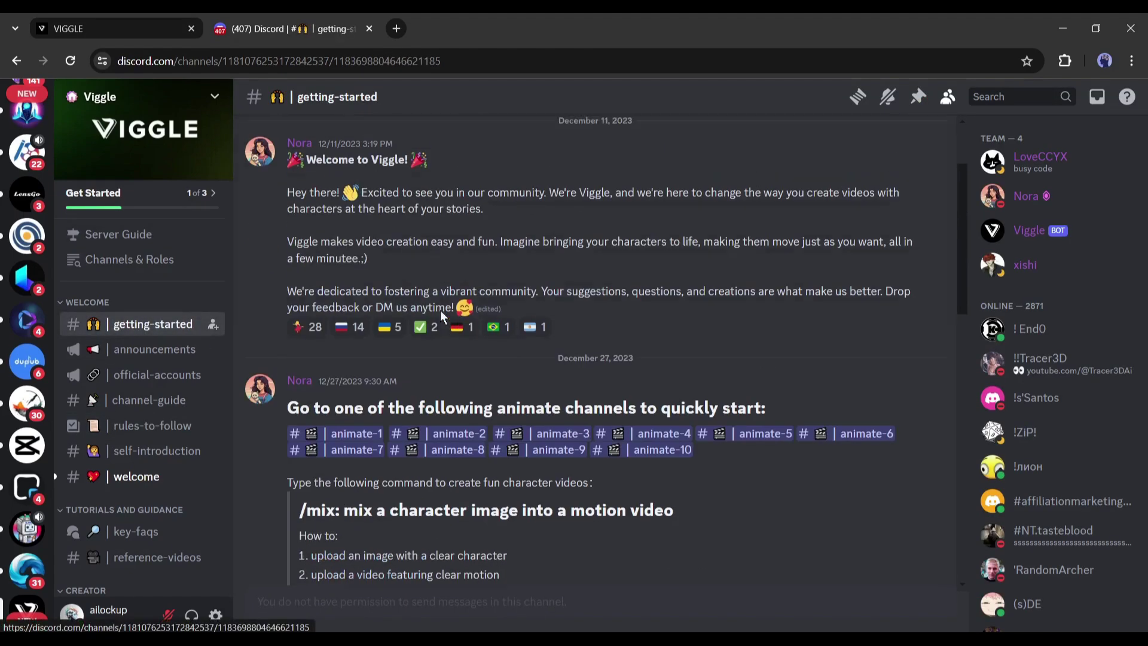
scroll(406, 383, down, 9)
scroll(400, 382, down, 8)
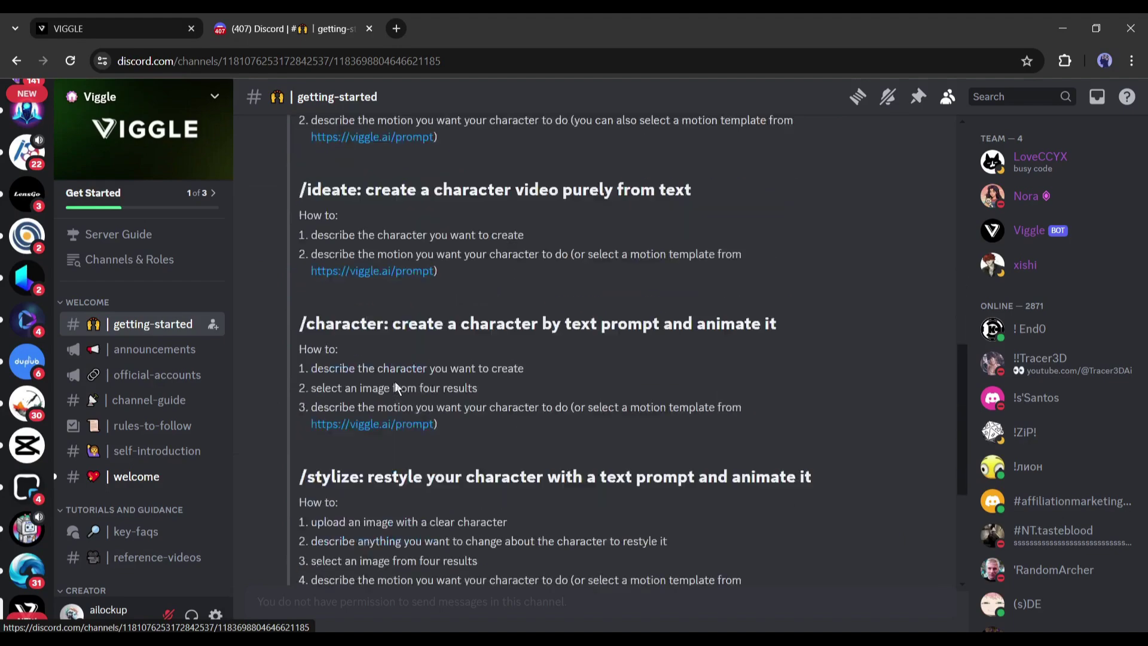
scroll(329, 349, up, 10)
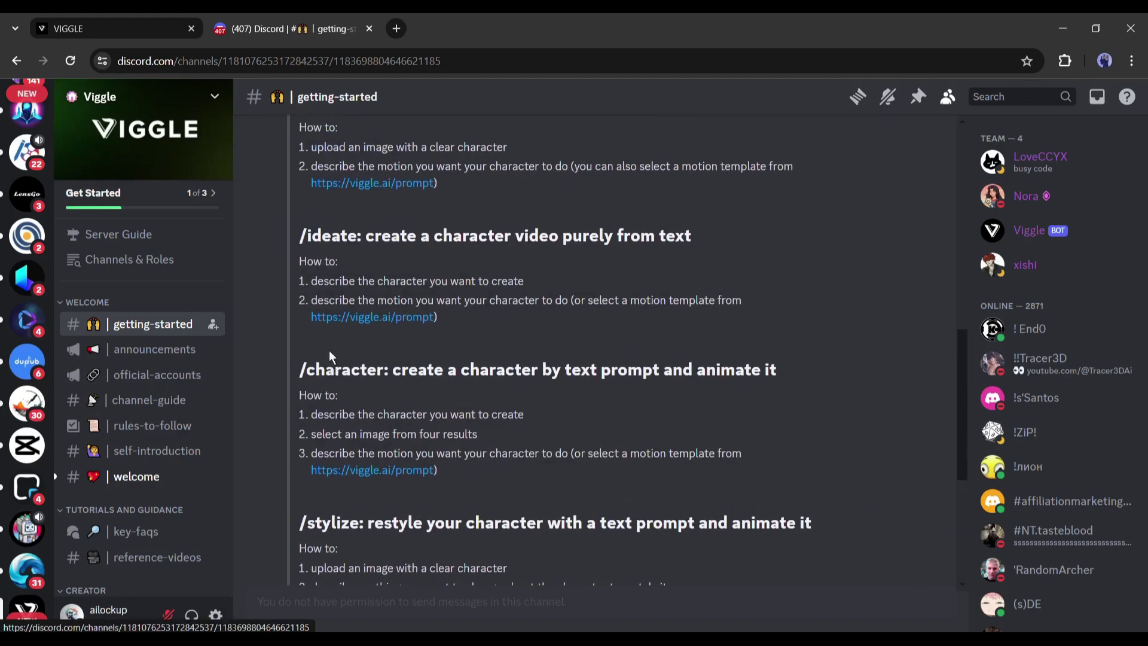
scroll(162, 401, down, 1)
scroll(163, 400, down, 5)
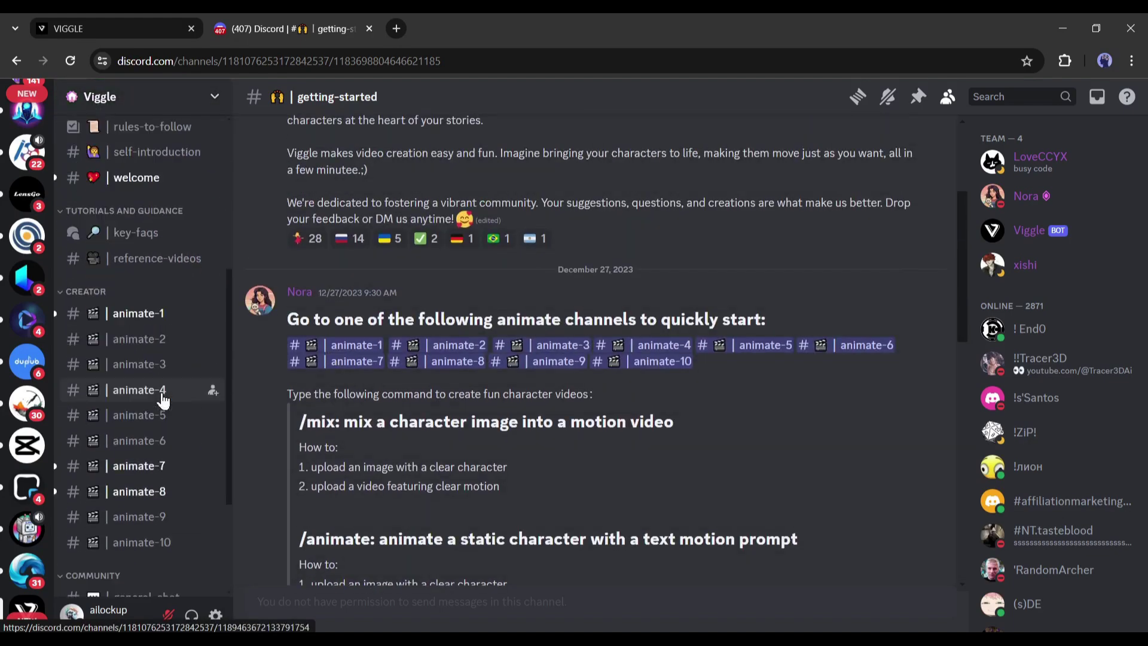
Step: Go to the #animate-1 channel from the server sidebar
mouse_move(99, 336)
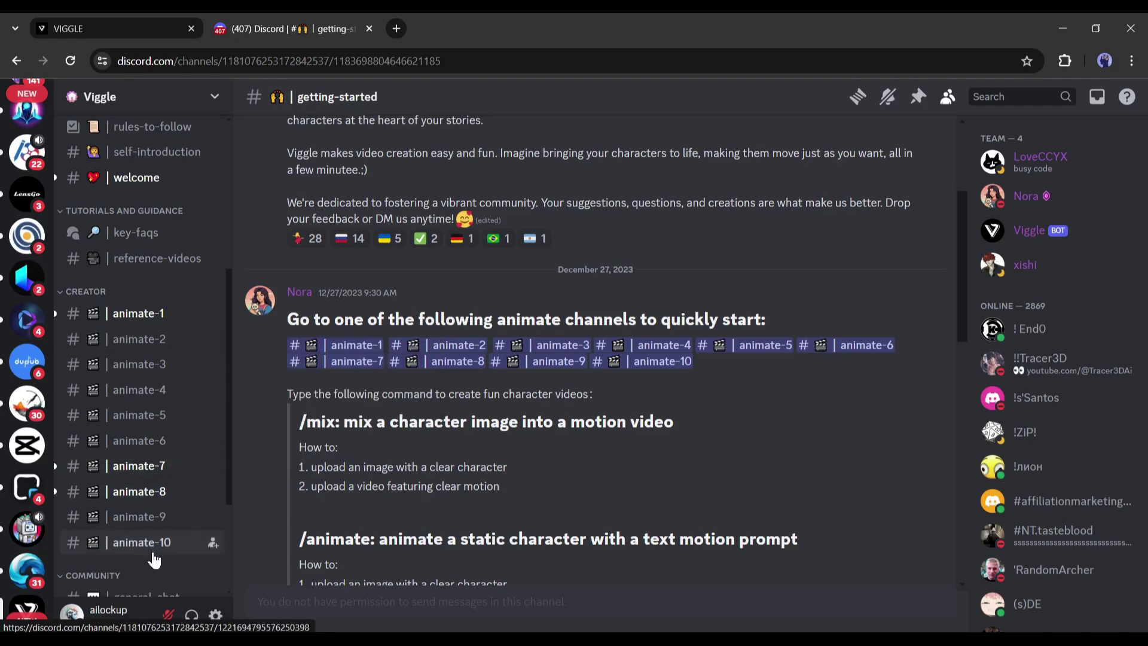
scroll(164, 491, down, 3)
scroll(177, 435, up, 3)
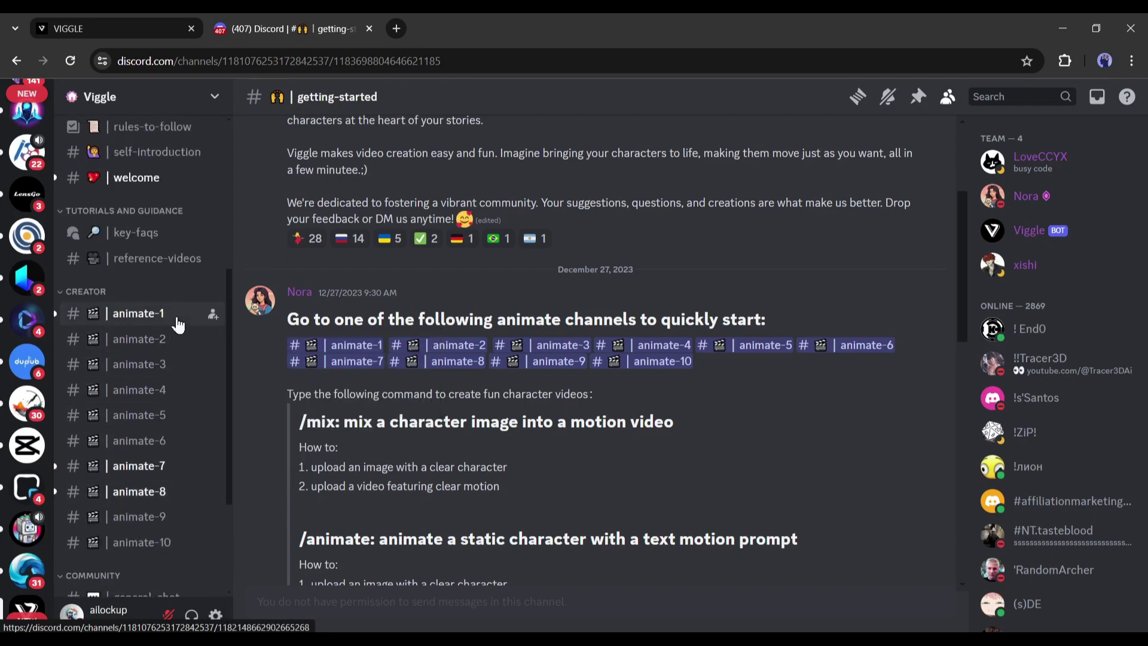
click(177, 321)
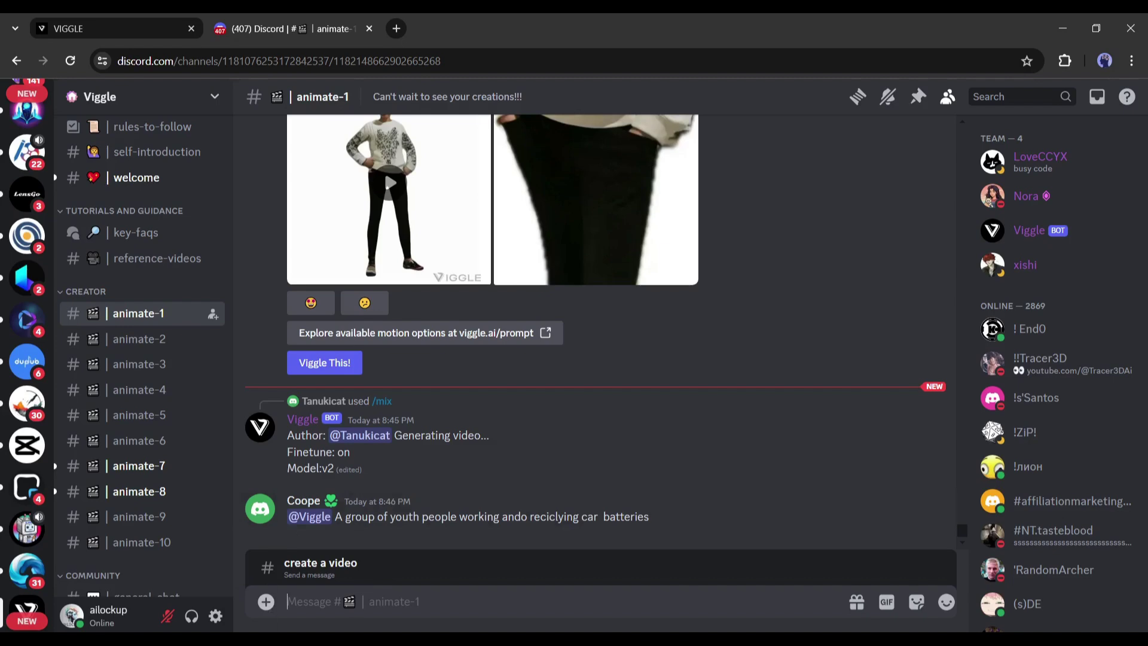
Step: List the slash commands, including Viggle's /mix with image, video, background and finetune options
text(/)
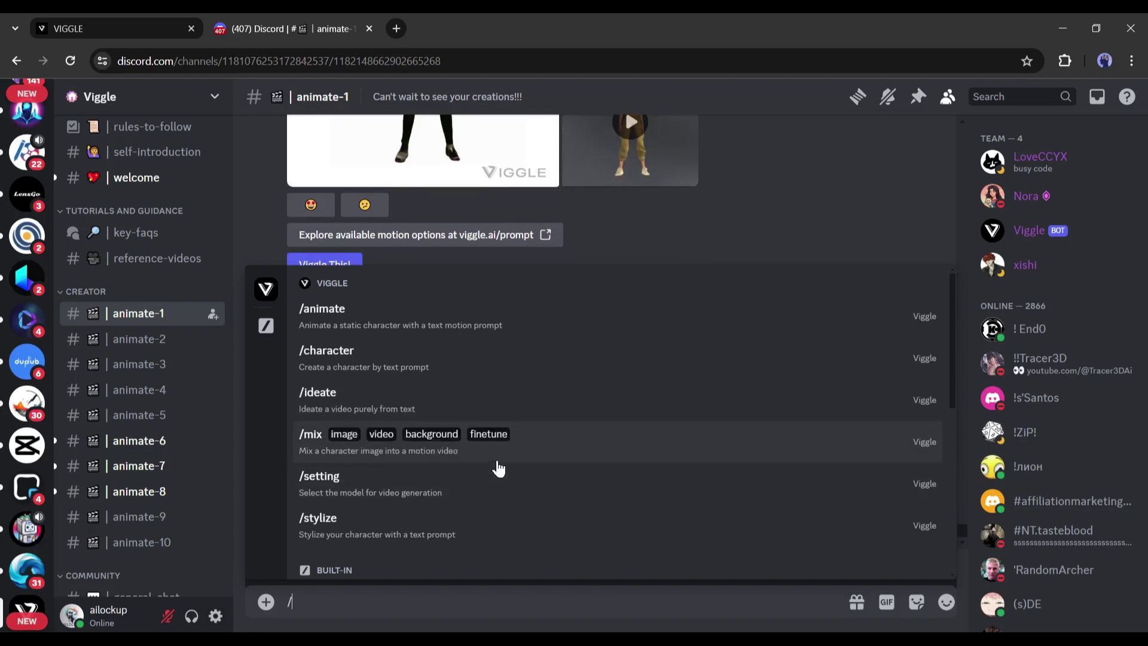
scroll(478, 448, down, 1)
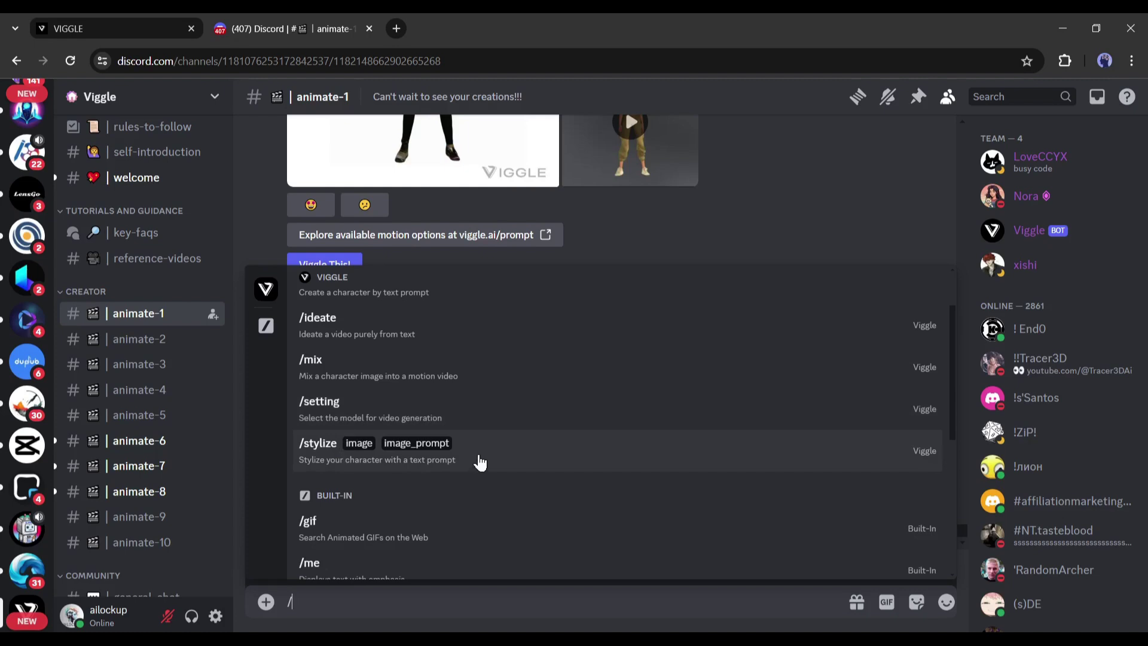
scroll(466, 457, down, 1)
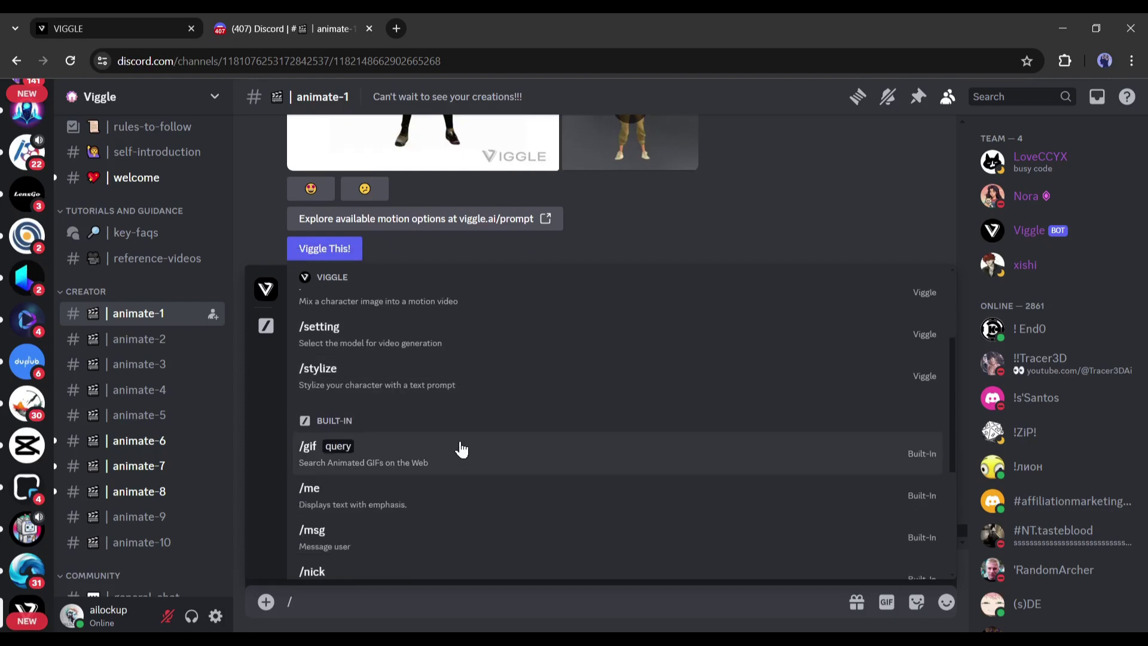
scroll(462, 449, down, 3)
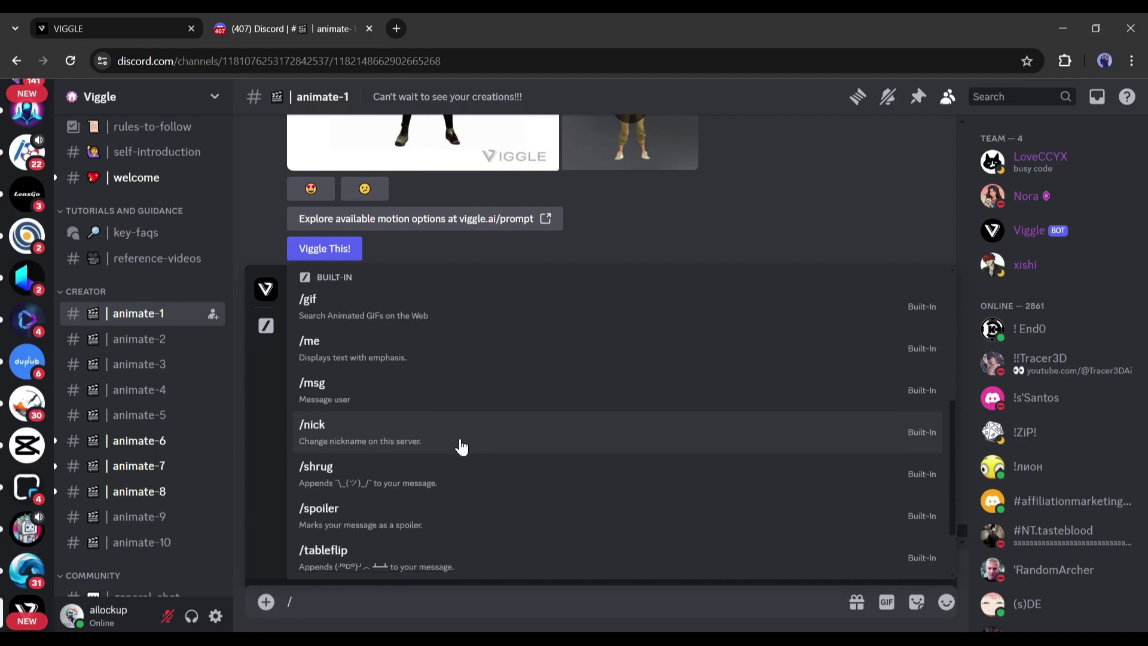
scroll(460, 445, up, 5)
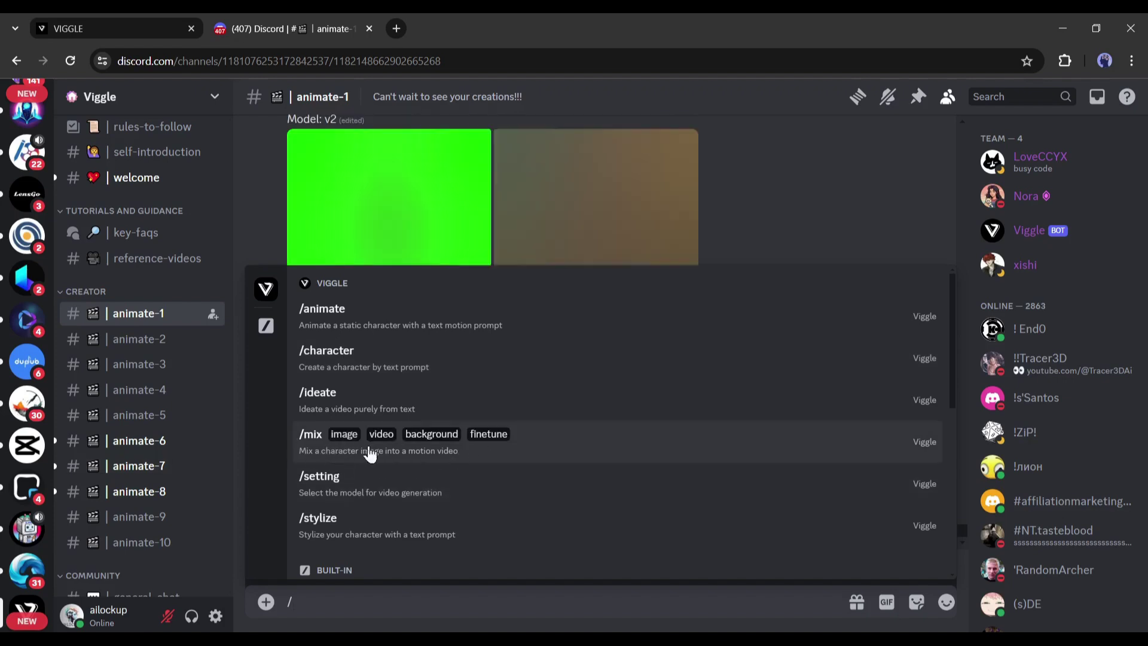
Step: Start a /mix with the anime character image and Untitled design_6.mp4 as motion video
click(370, 455)
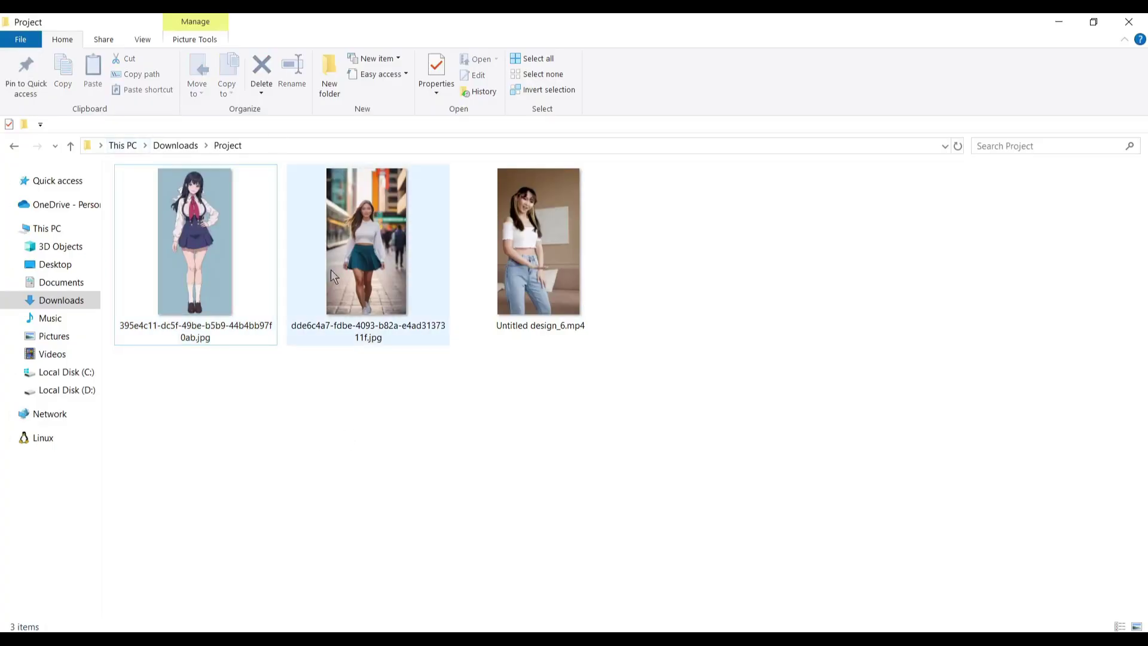
drag(244, 256, 368, 525)
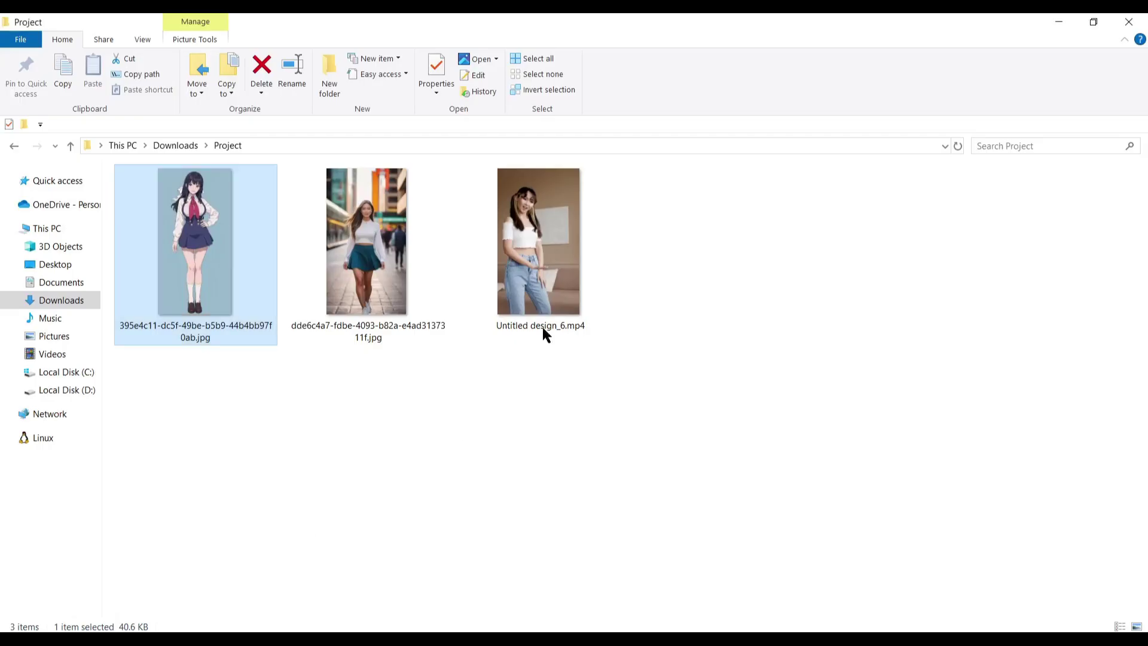
click(531, 306)
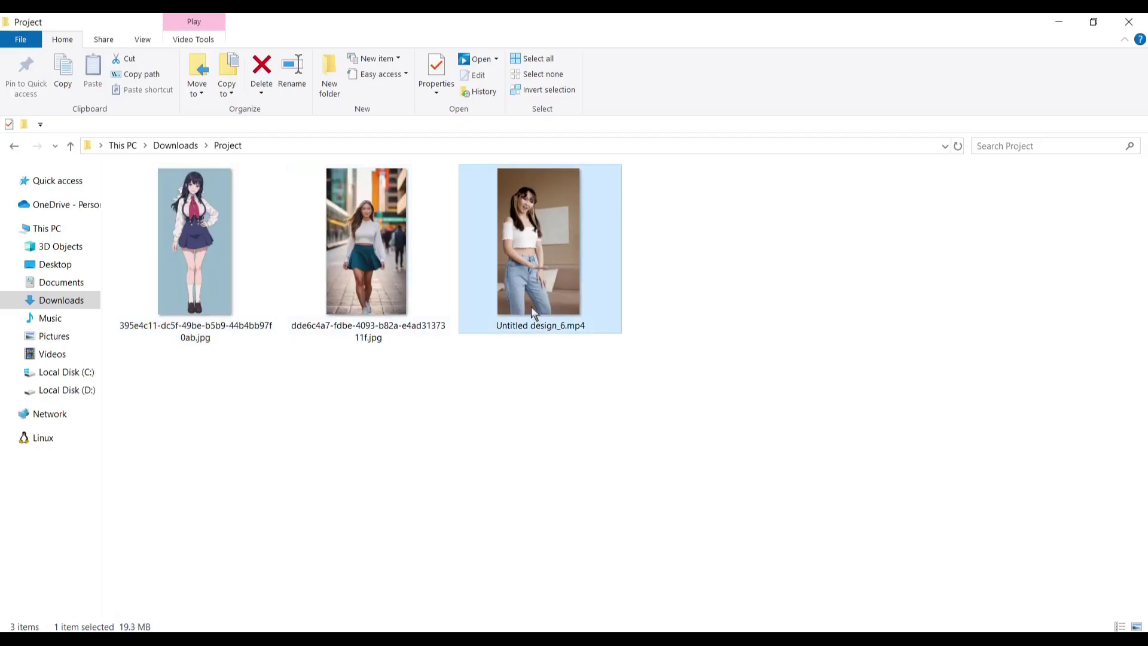
drag(540, 203, 580, 497)
click(858, 594)
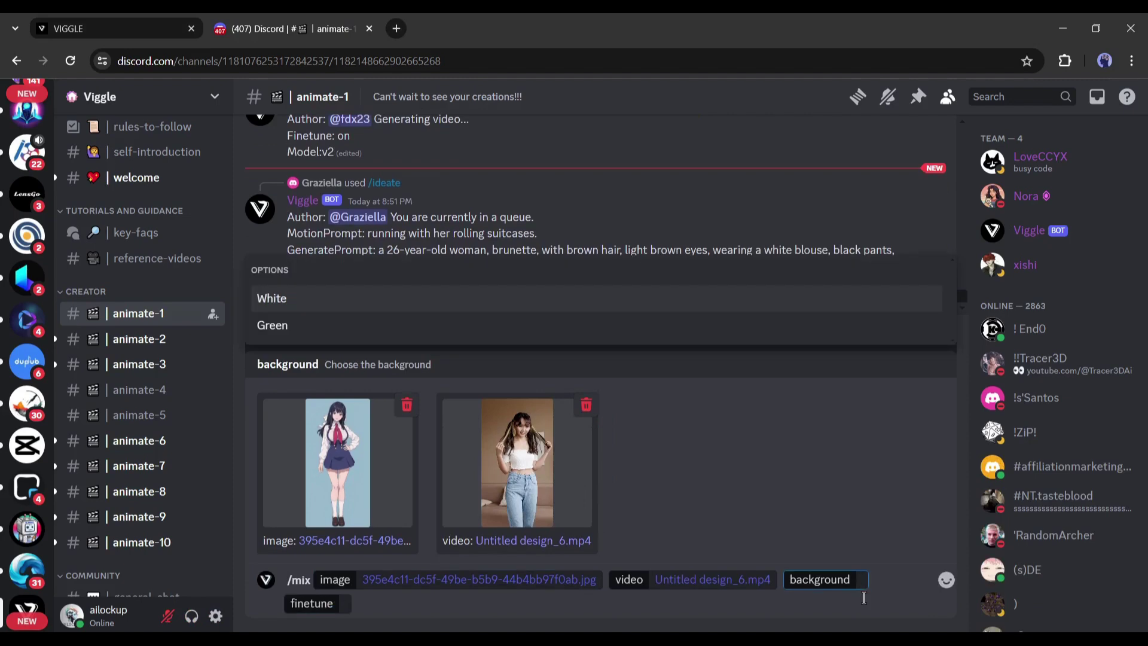
Step: Send the /mix with Green background and finetune On to animate the anime girl
key(Return)
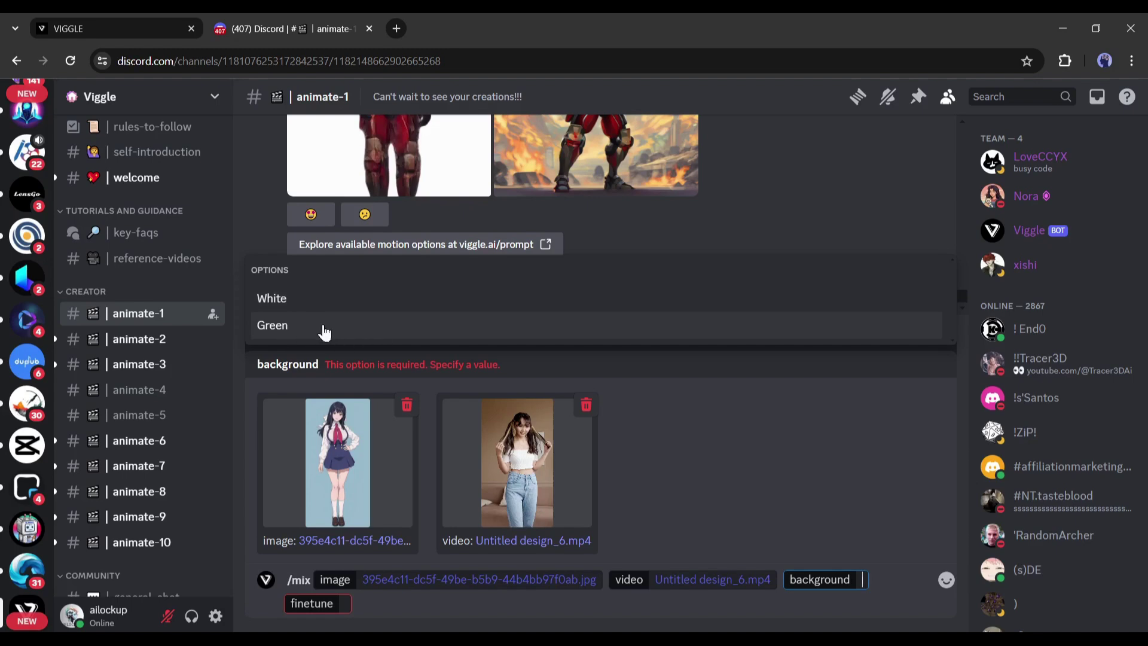
click(324, 330)
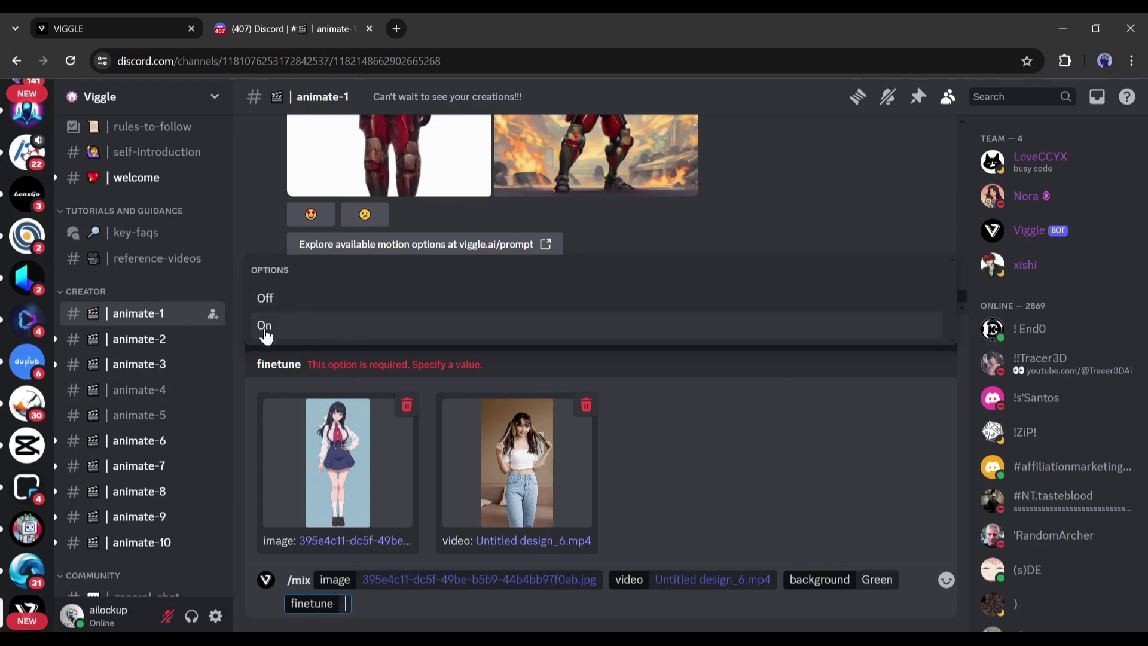
click(264, 326)
key(Return)
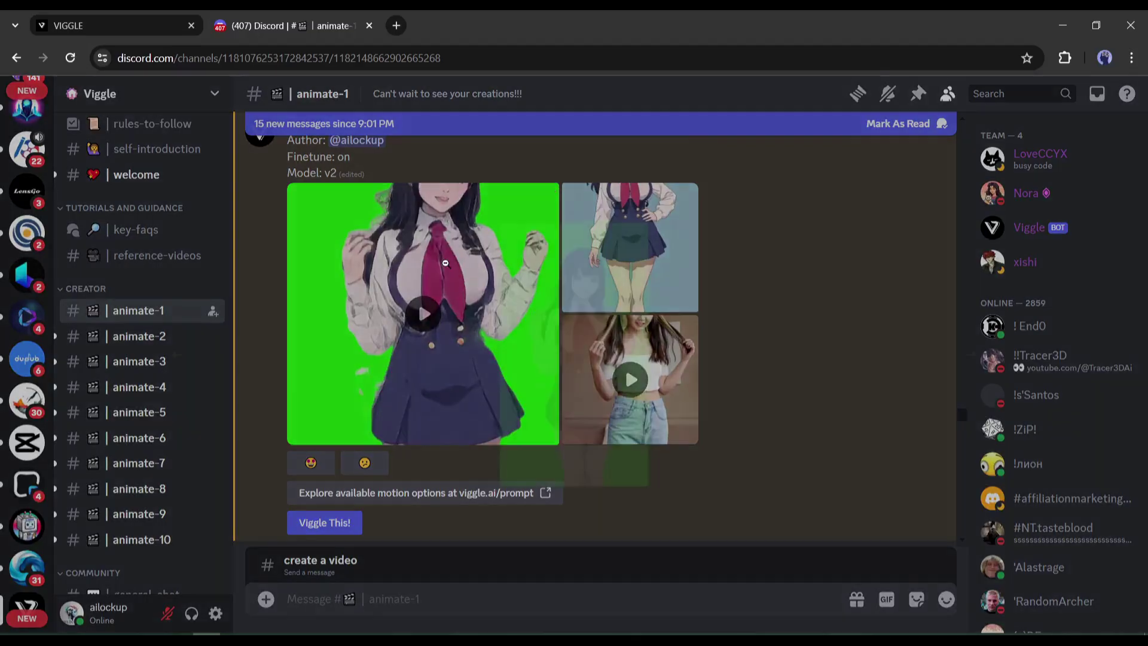
click(445, 263)
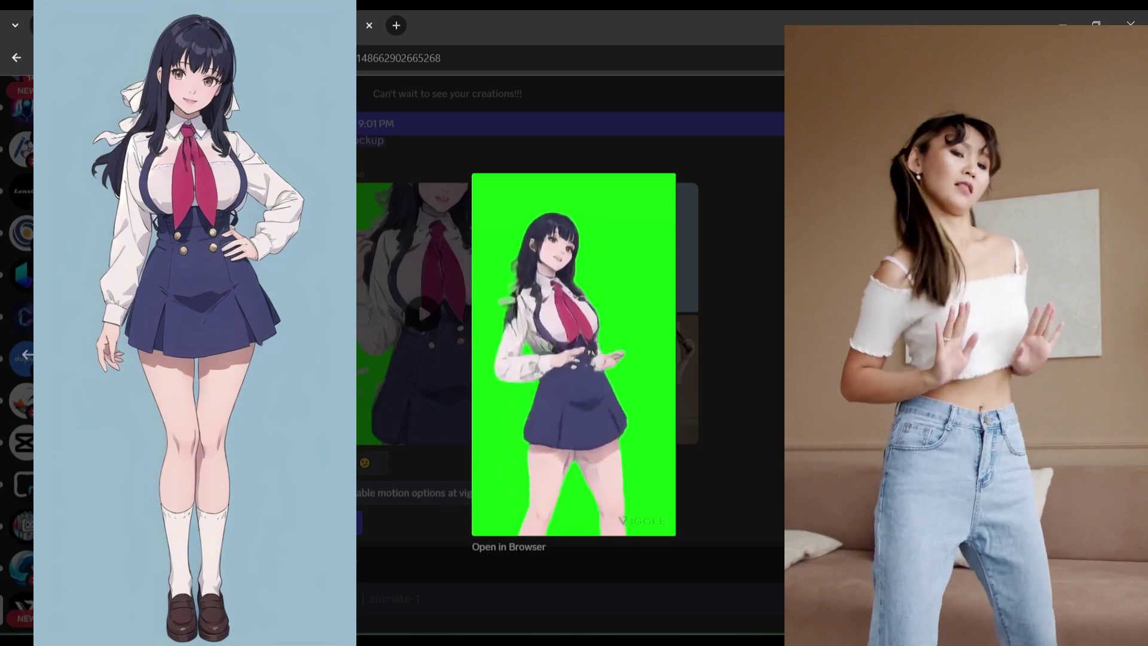
mouse_move(509, 295)
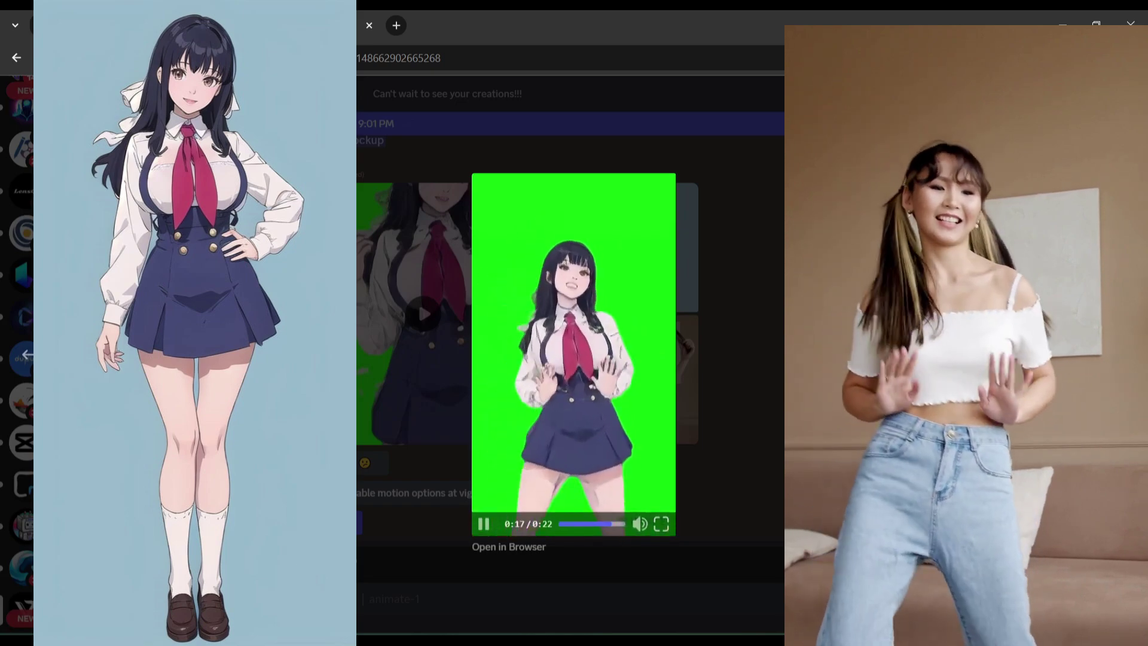
click(795, 274)
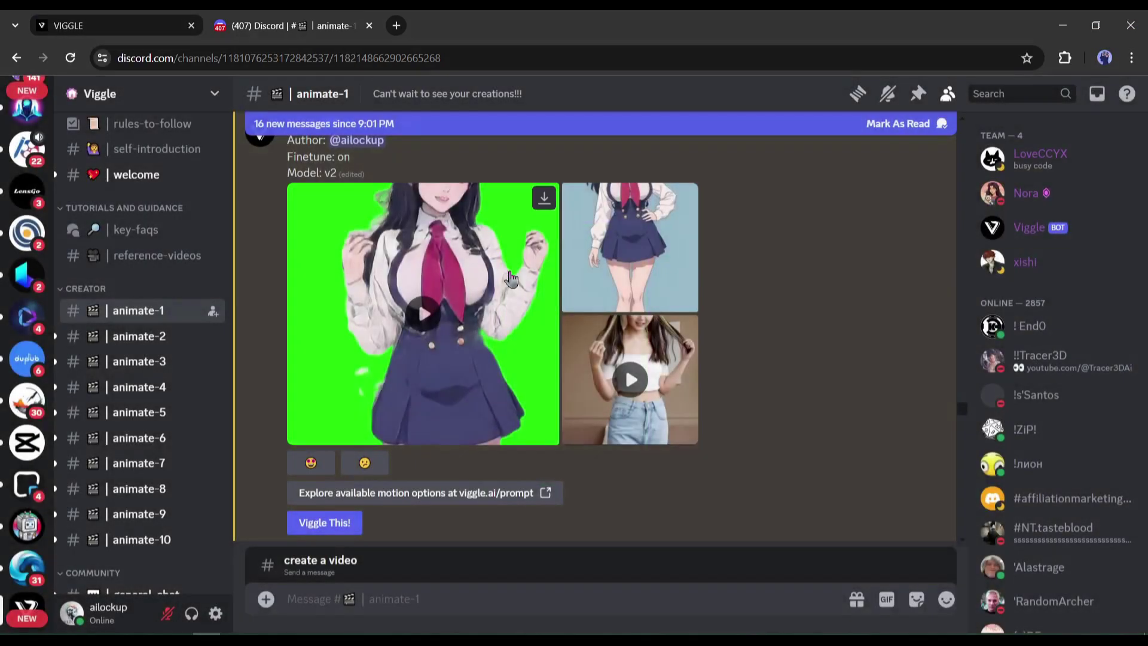
scroll(509, 279, up, 1)
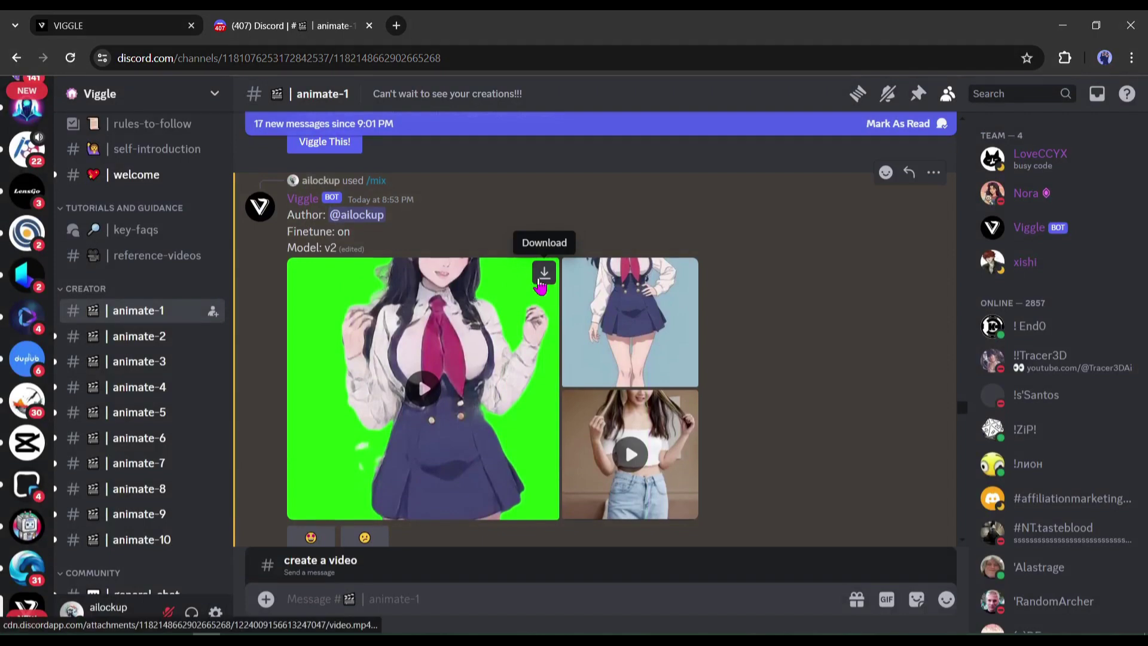
Step: Download the green-screen animation and preview Video Maker - Make a Video for Free Online_18.mp4
click(540, 278)
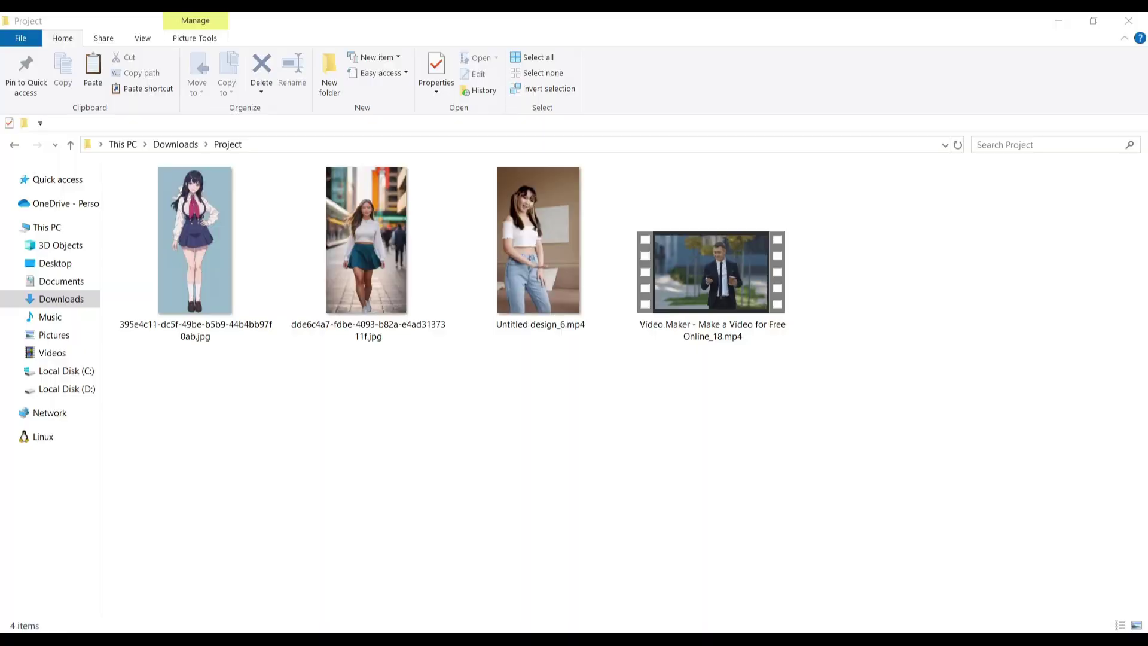
click(670, 299)
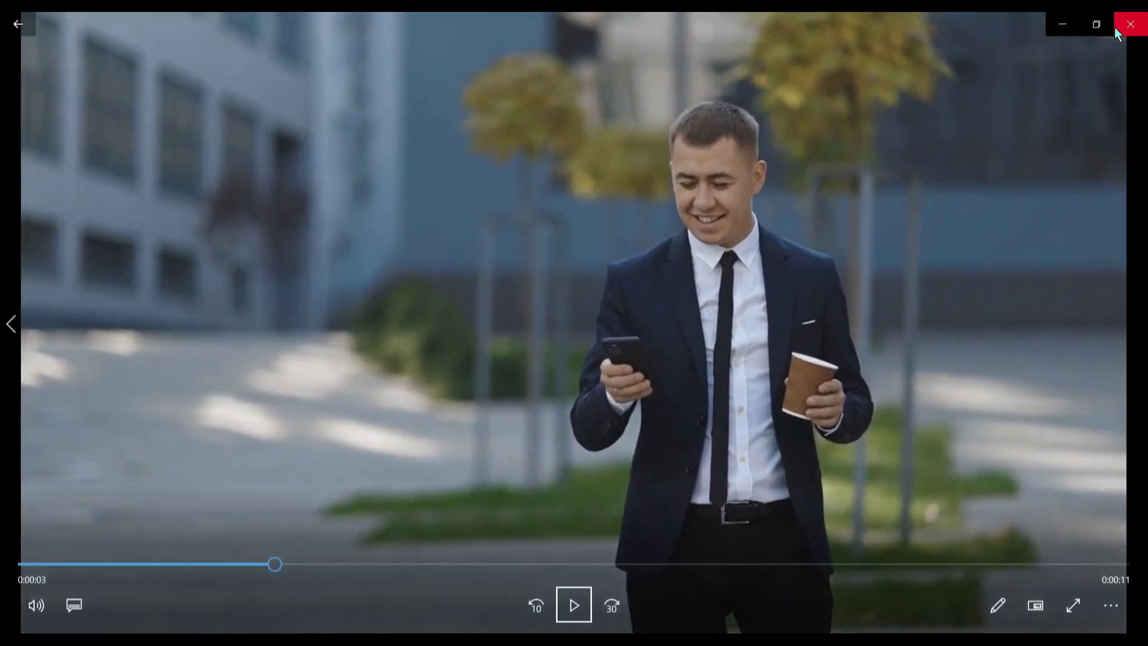
click(1116, 33)
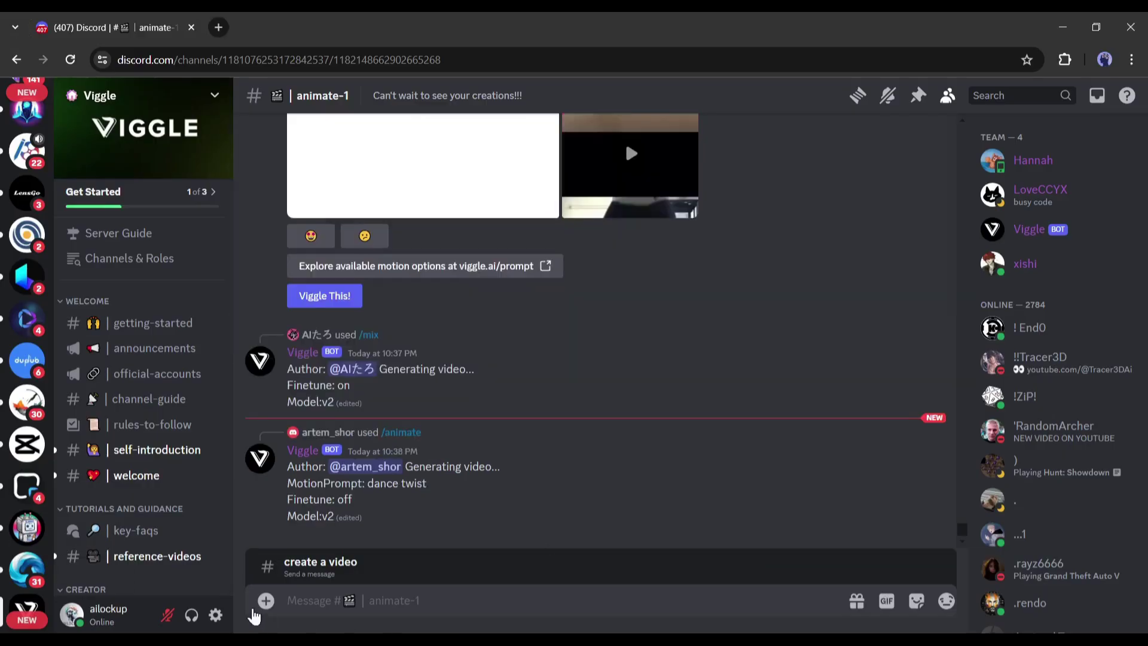
Step: Run /stylize on Screenshot (73).png with prompt 'An advnaced robot walking, a smartphone is on his hand'
text(/)
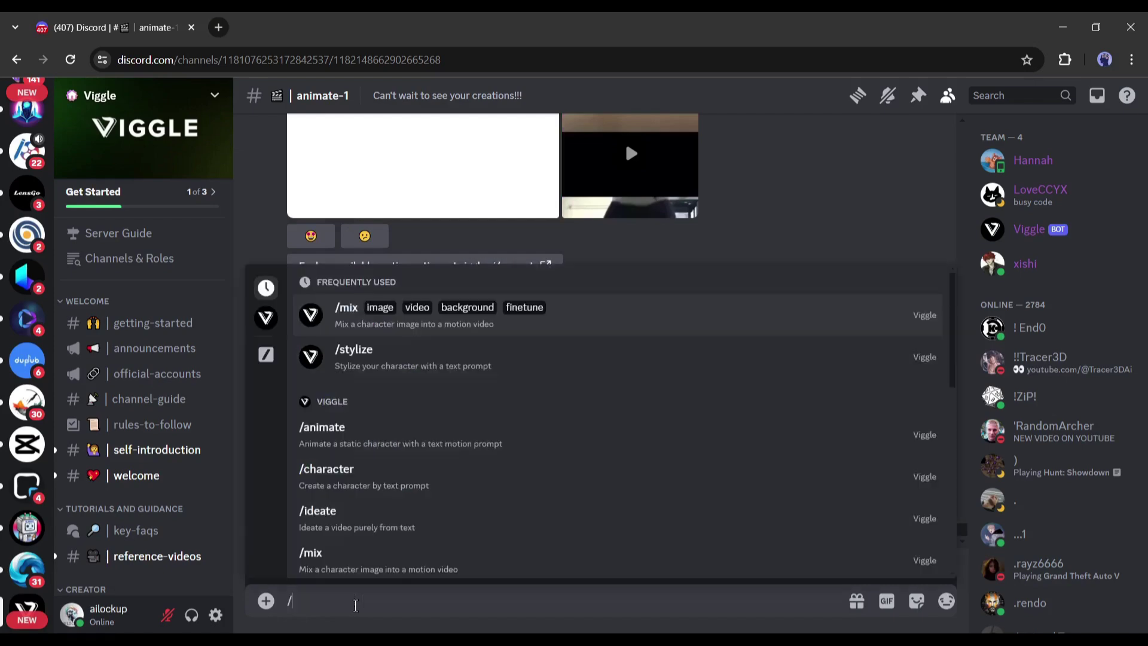
scroll(331, 521, down, 6)
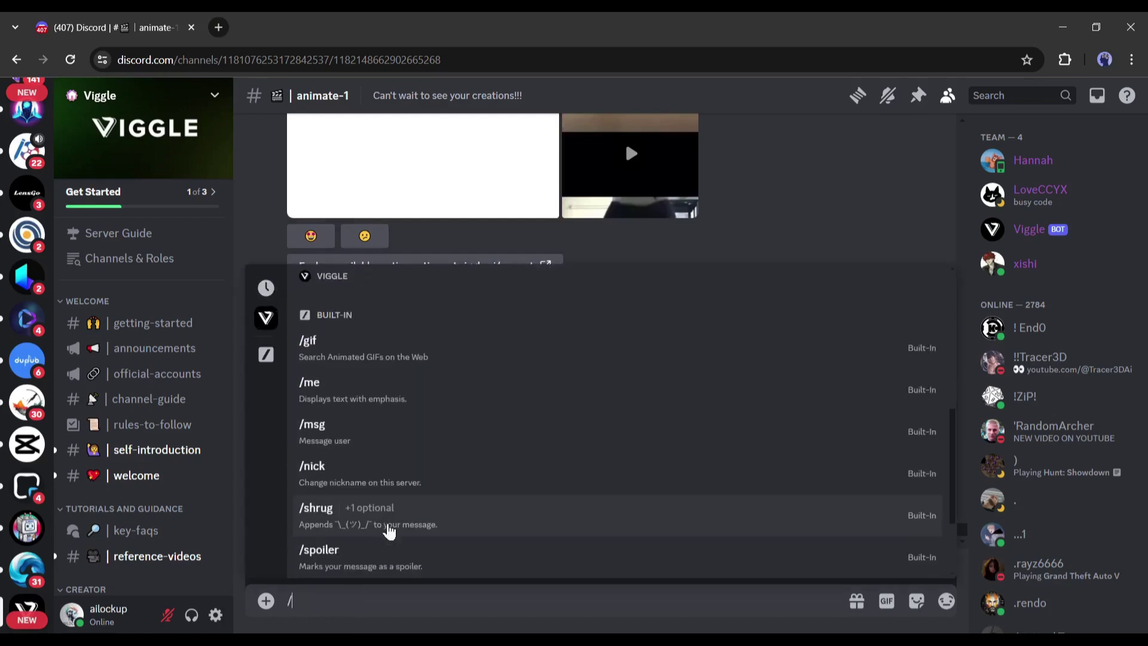
scroll(396, 445, up, 2)
click(308, 422)
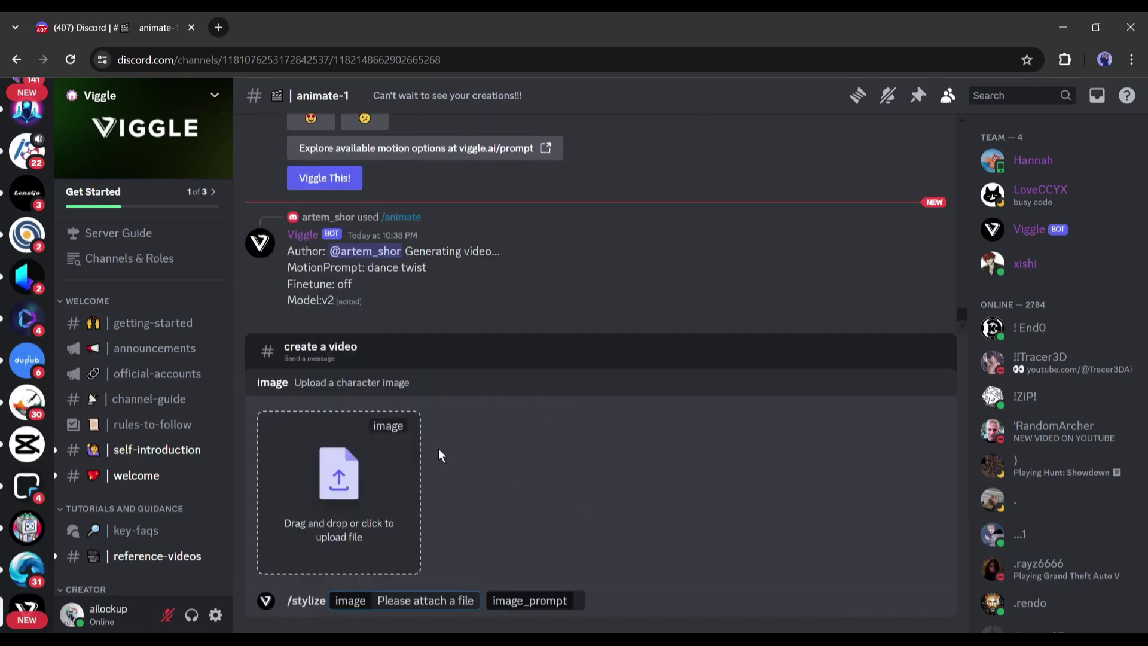
click(355, 492)
click(230, 325)
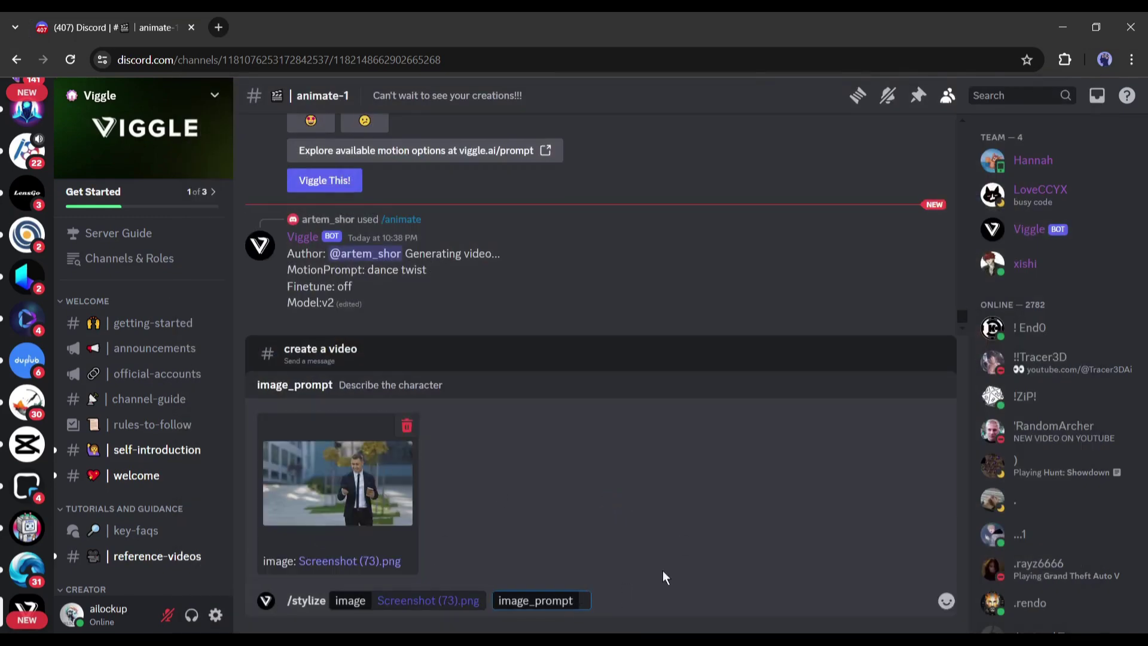
text(An a)
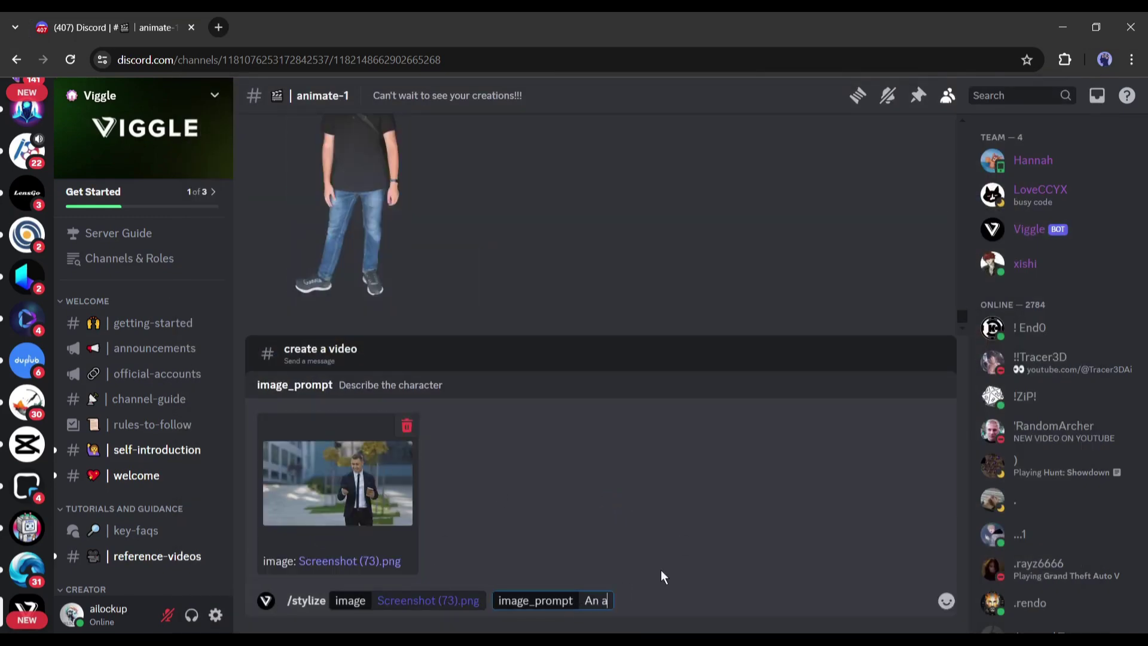
text(dvnaced robot walking, a smartphone is on)
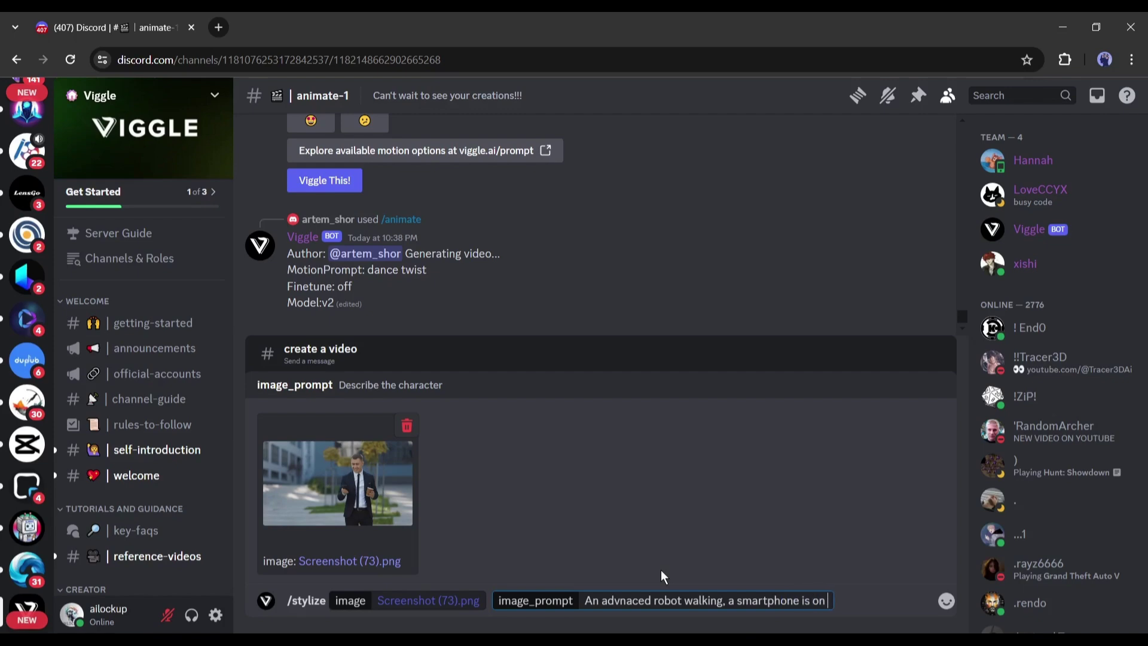
text( his hand)
key(Return)
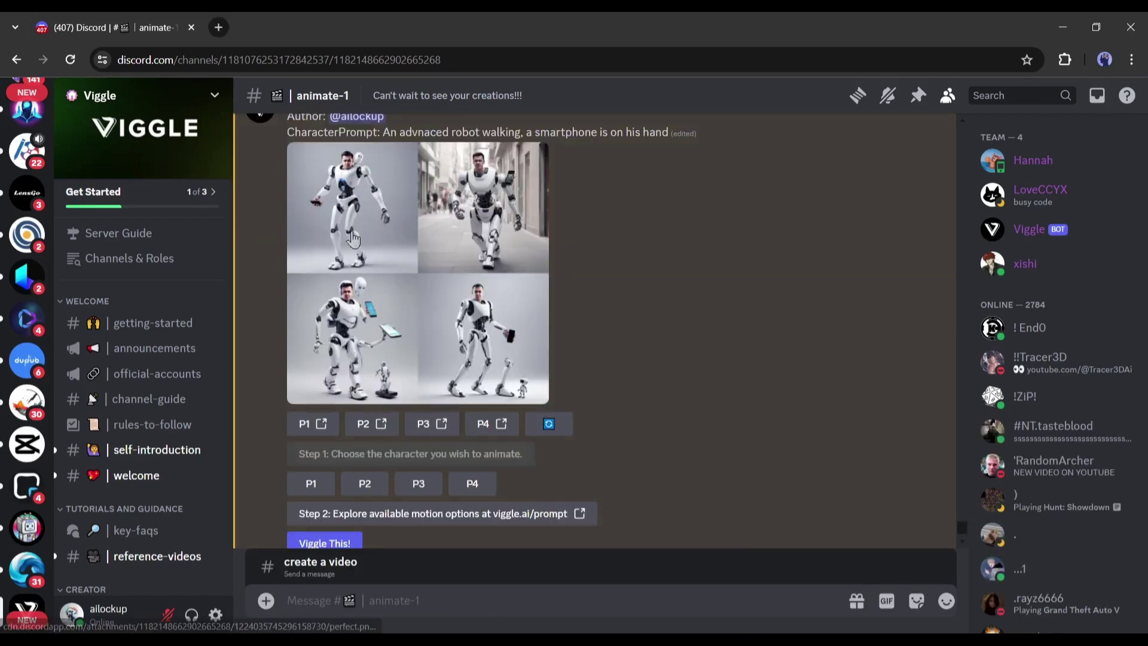
Step: Preview the robot image grid, then open the first robot image in the browser
click(353, 238)
click(819, 306)
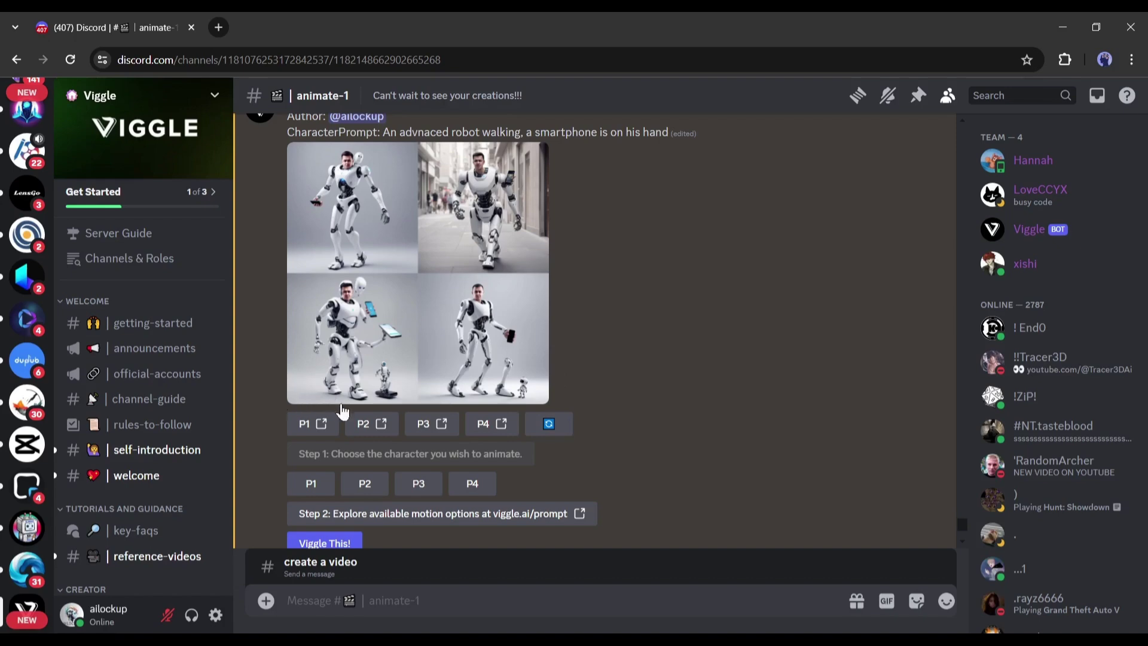
click(316, 424)
click(722, 443)
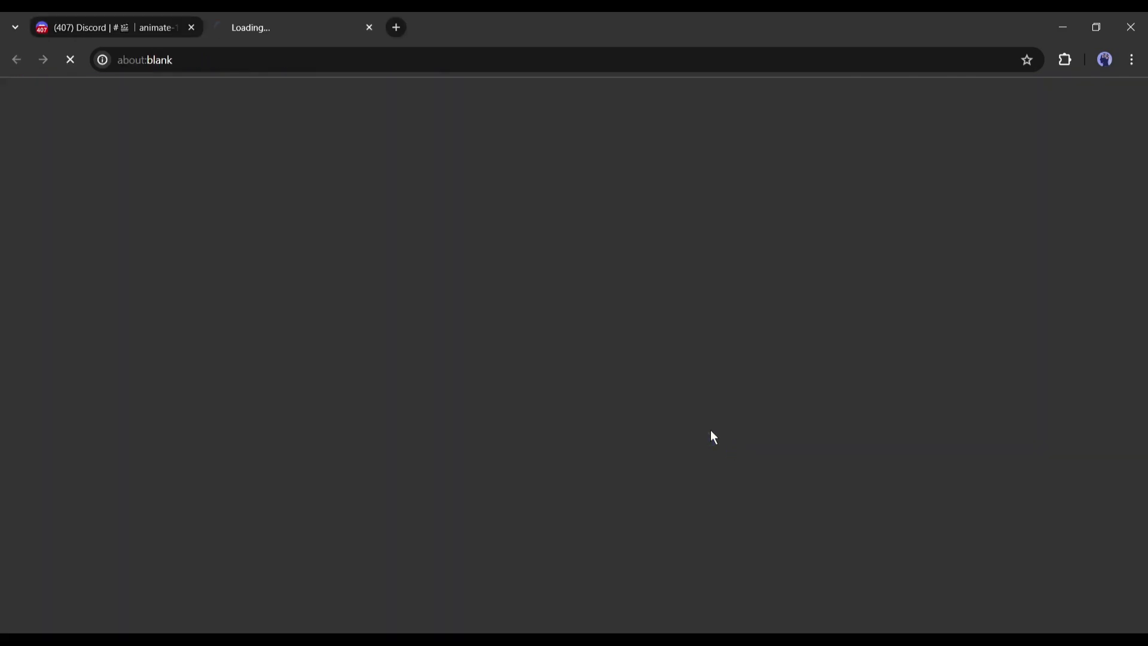
click(568, 219)
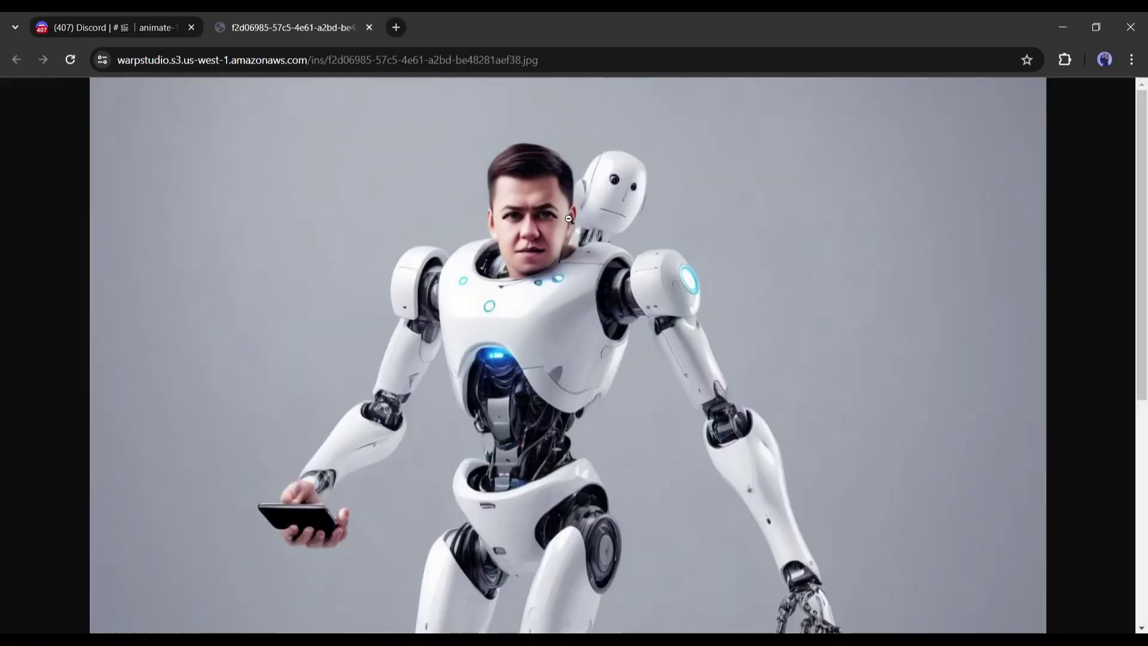
click(558, 219)
Step: Save the first robot image as a PNG and return to the Discord tab
right_click(562, 235)
click(610, 265)
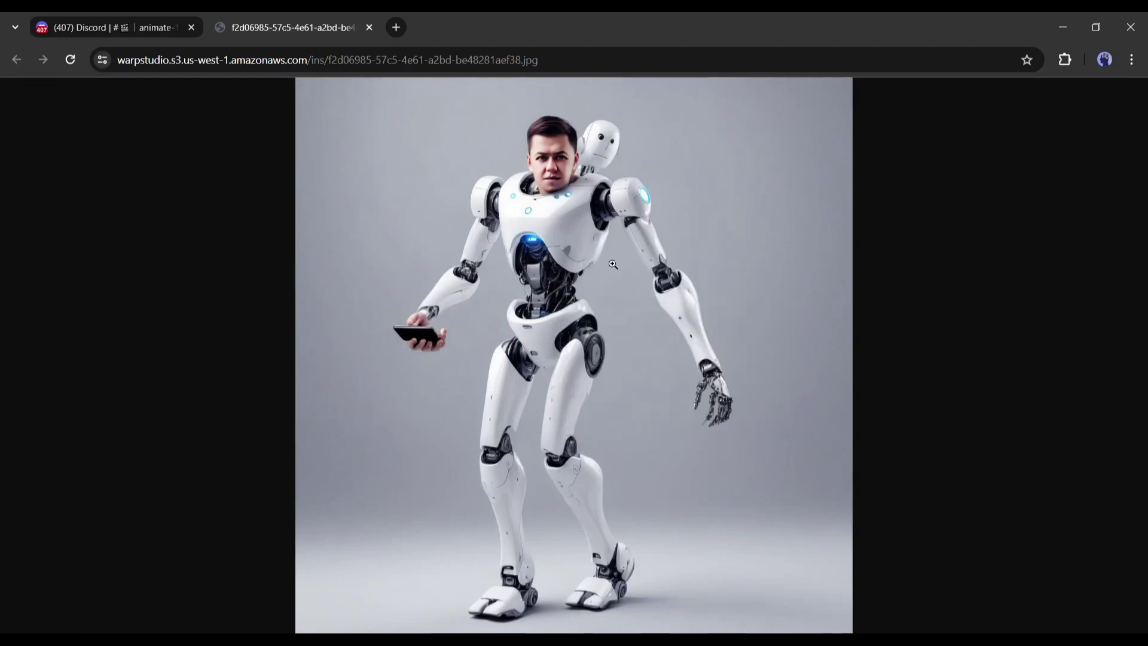
key(Return)
click(83, 25)
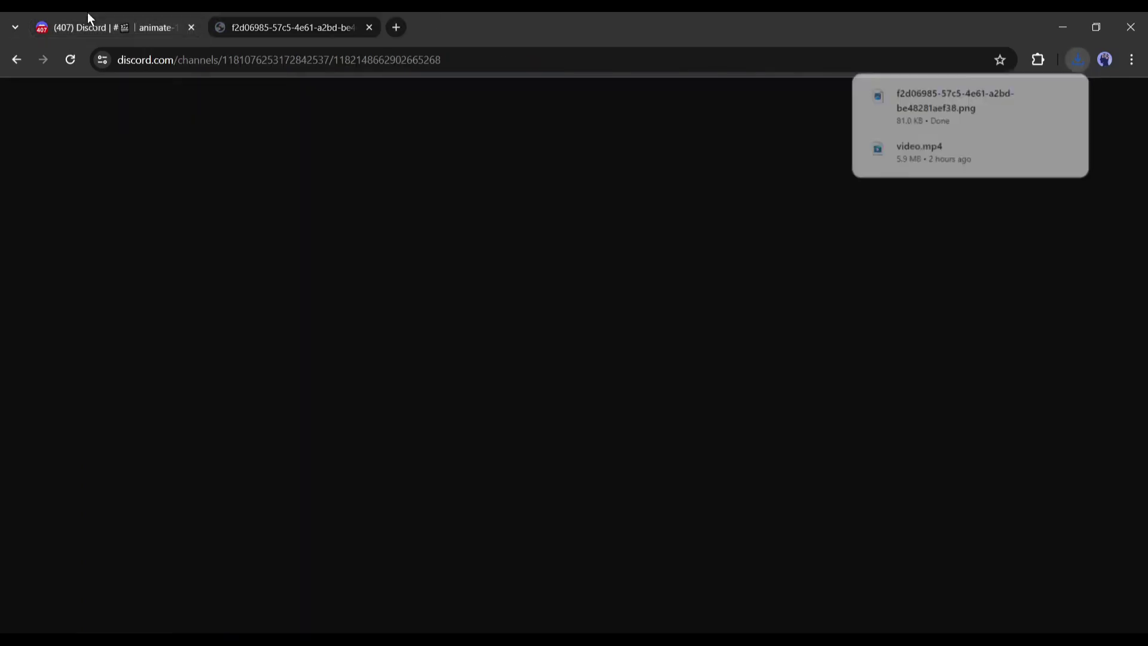
Step: Start a /mix with the robot PNG and the suited-man Video Maker clip attached
text(/)
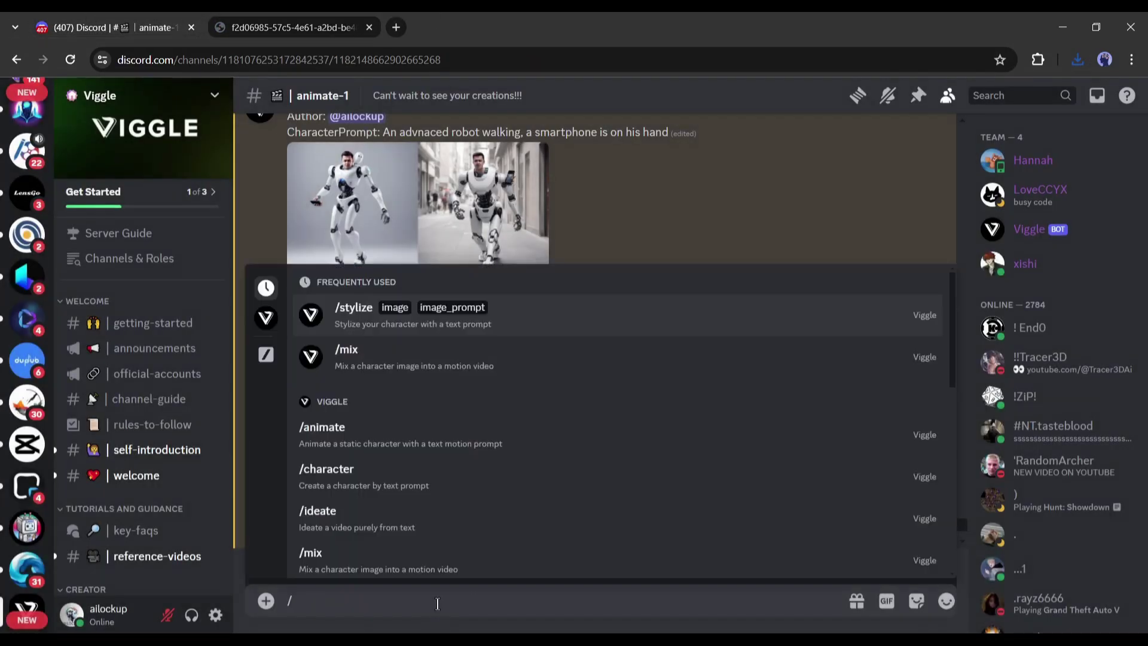
click(476, 366)
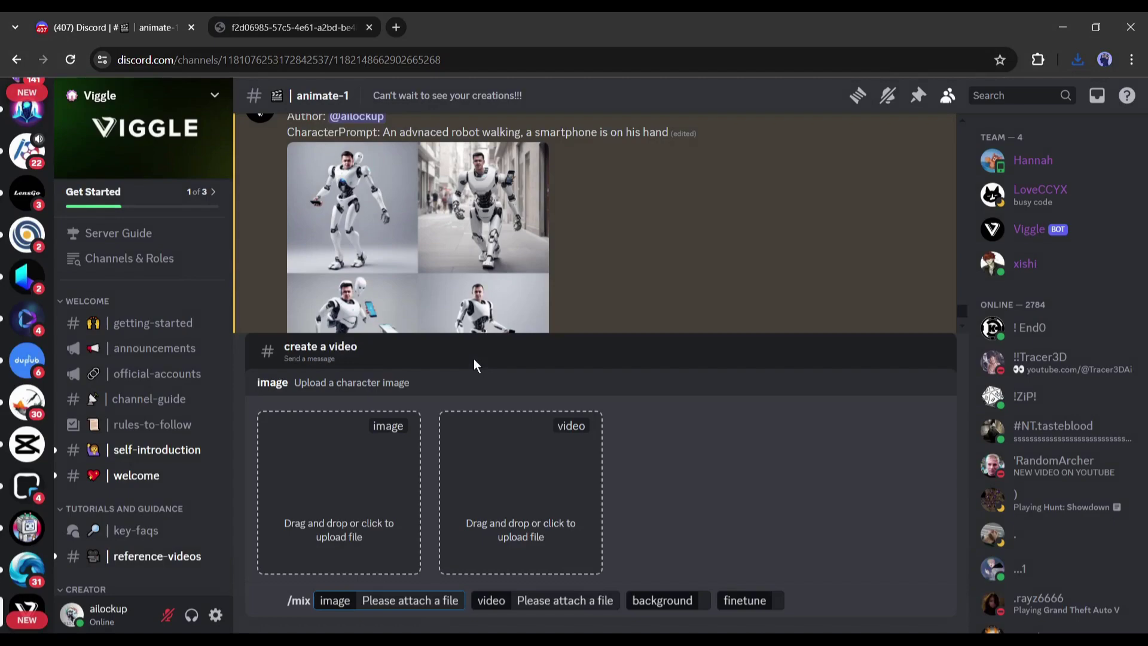
click(1077, 59)
drag(955, 130, 377, 538)
click(1068, 92)
key(alt+Tab)
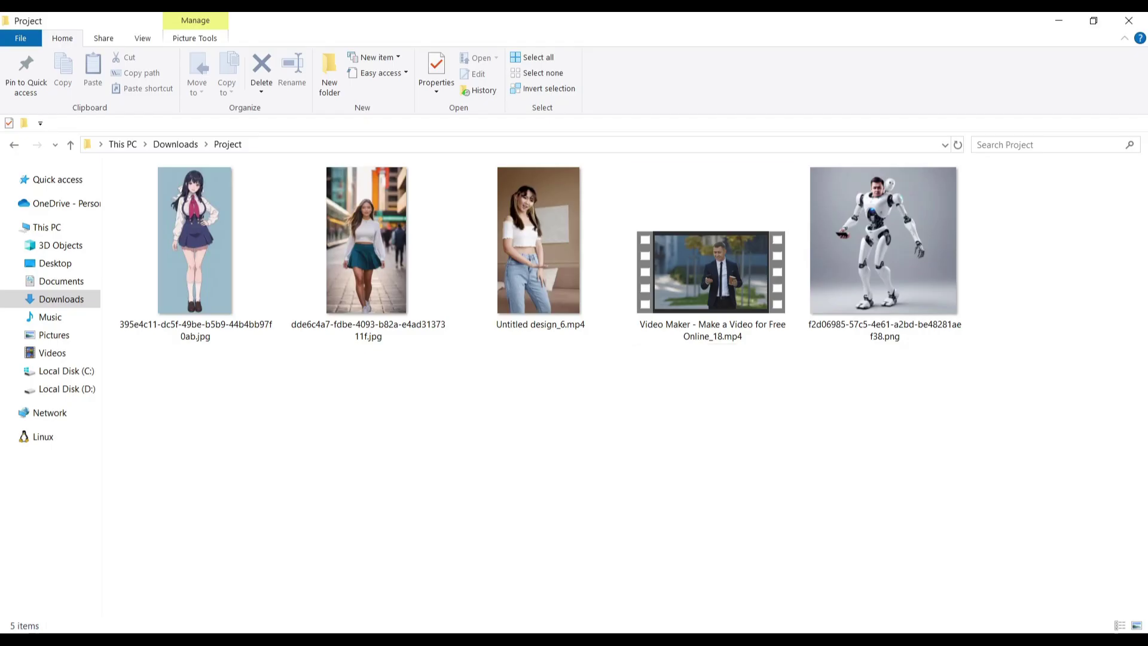
drag(695, 341, 546, 540)
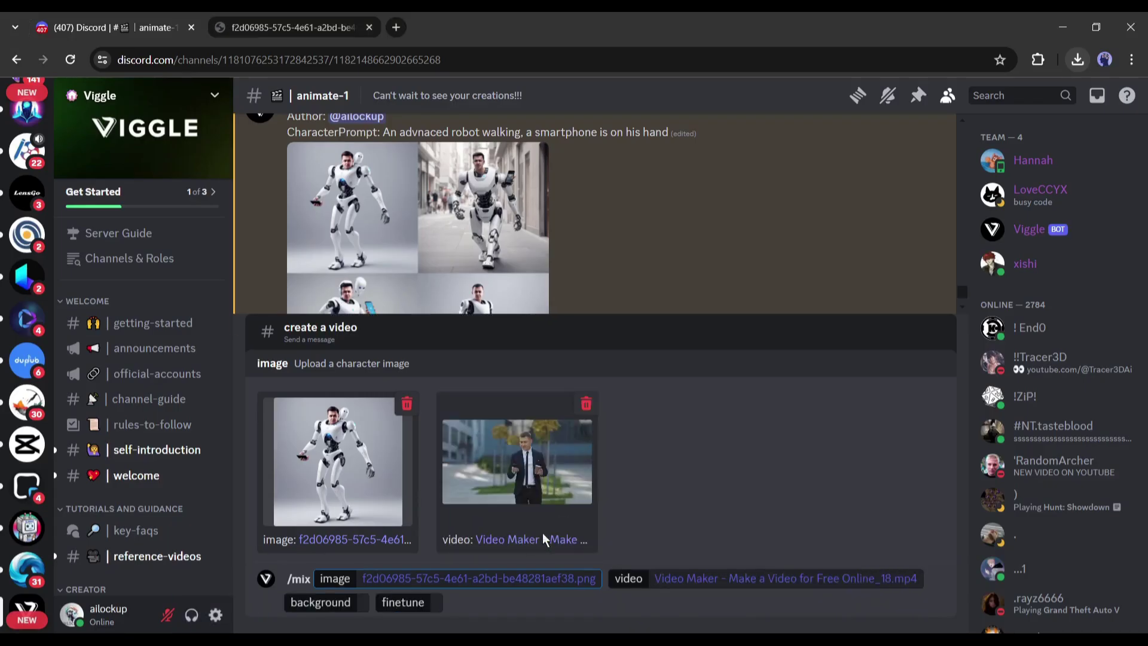
Step: Set the mix background to Green and finetune On, and send it to Viggle
click(356, 604)
click(303, 323)
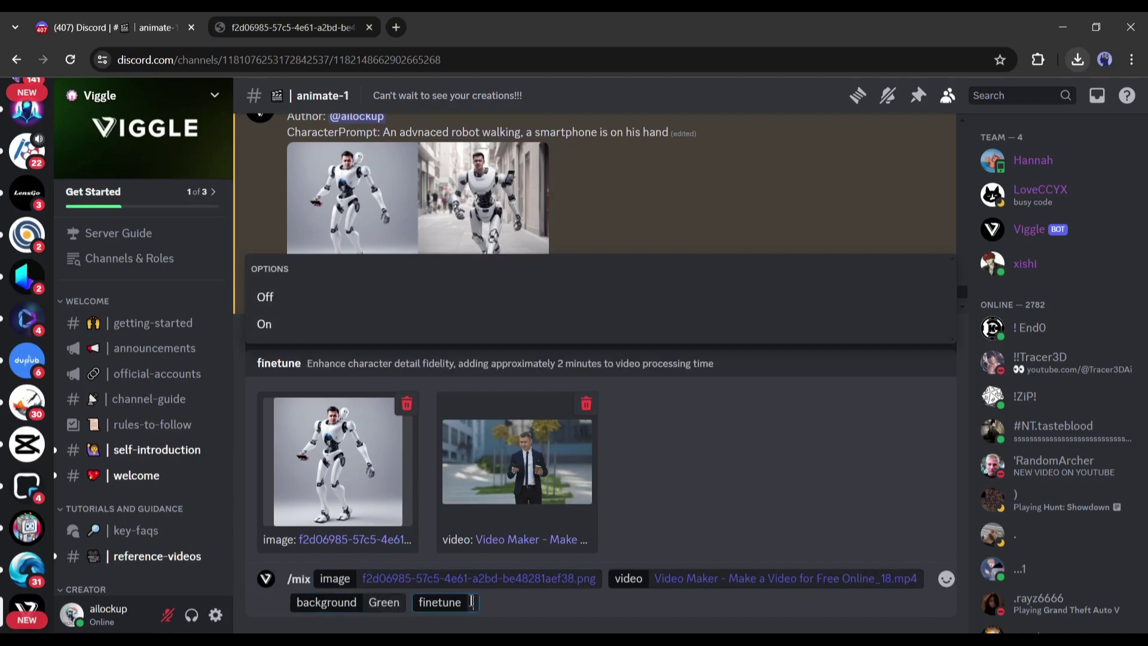
click(296, 325)
key(Return)
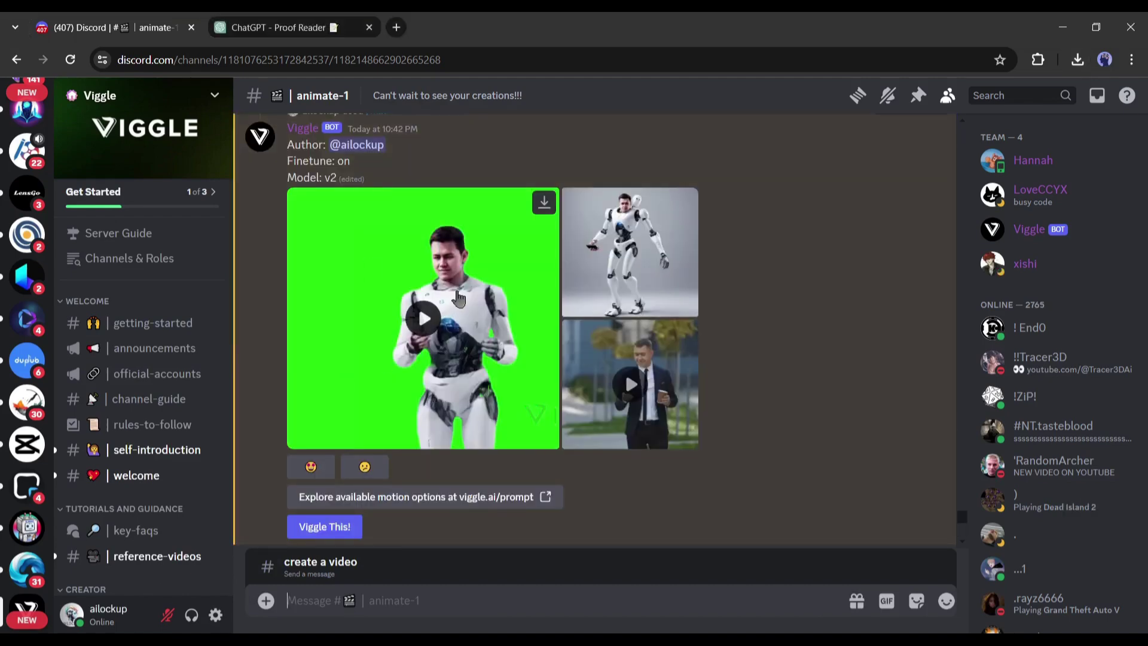
Step: Preview the green-screen robot result, download it as video (1).mp4, and return to CapCut
click(458, 297)
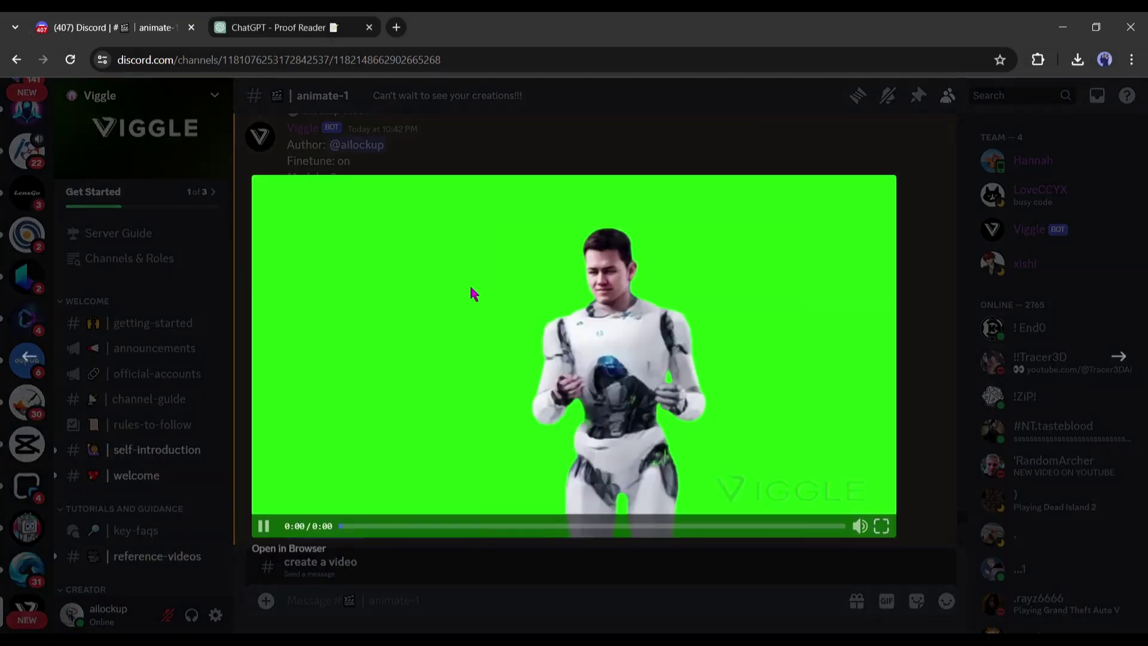
click(949, 274)
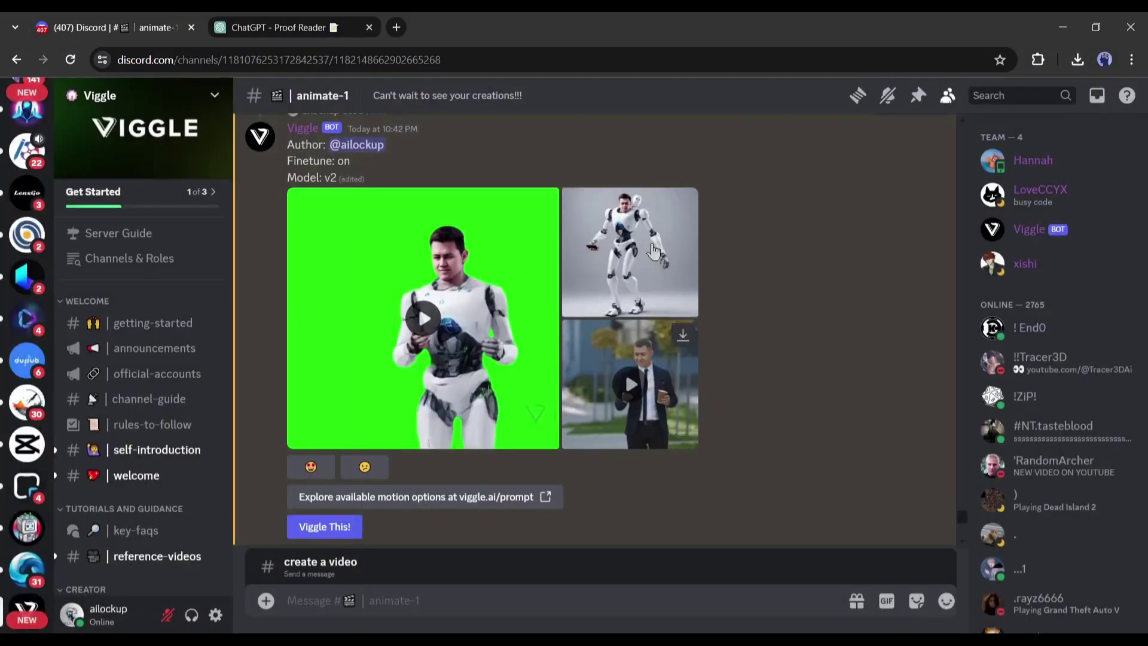
click(546, 200)
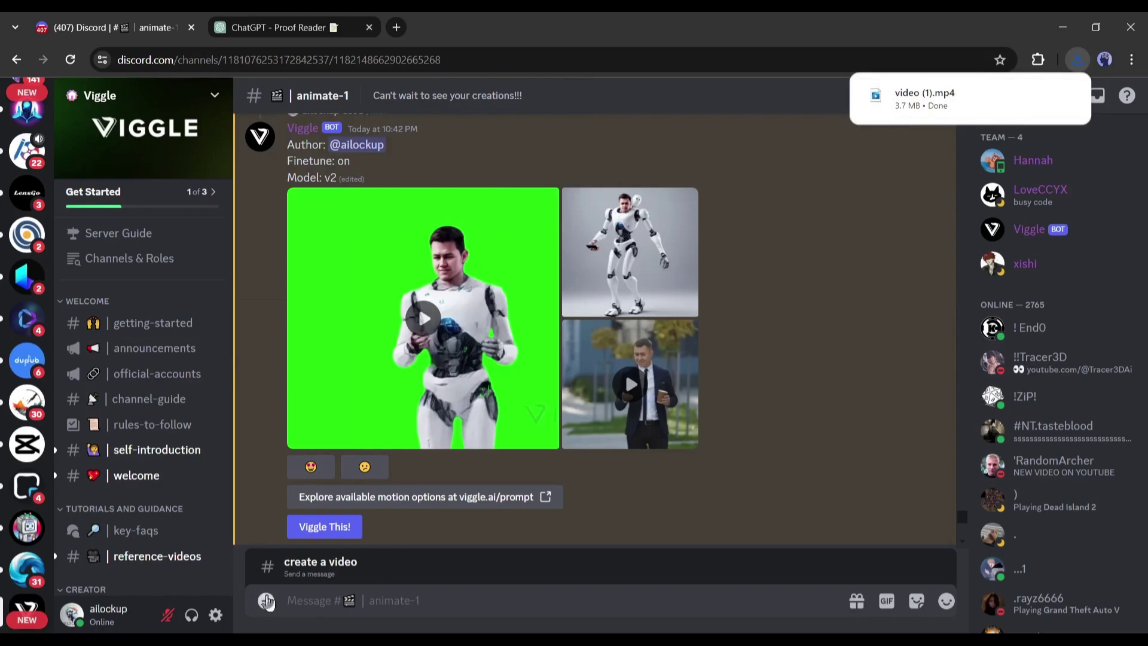
key(alt+Tab)
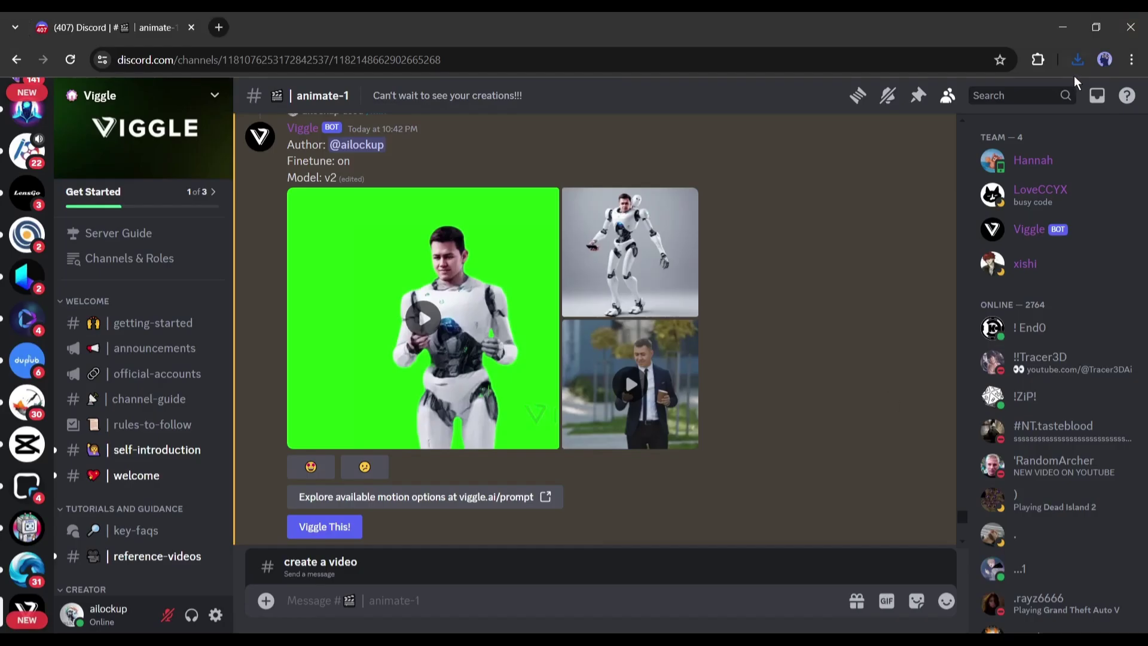
Step: Import video (1).mp4 and the man's street video, stacking the robot clip above the street clip
click(1078, 60)
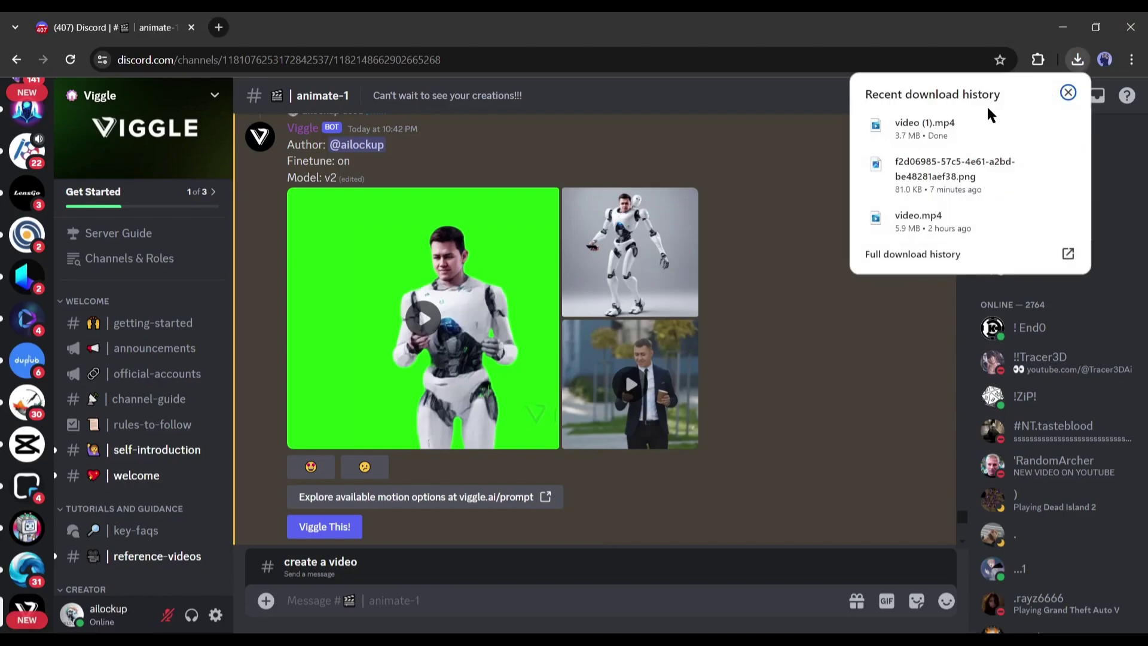
drag(933, 126, 266, 258)
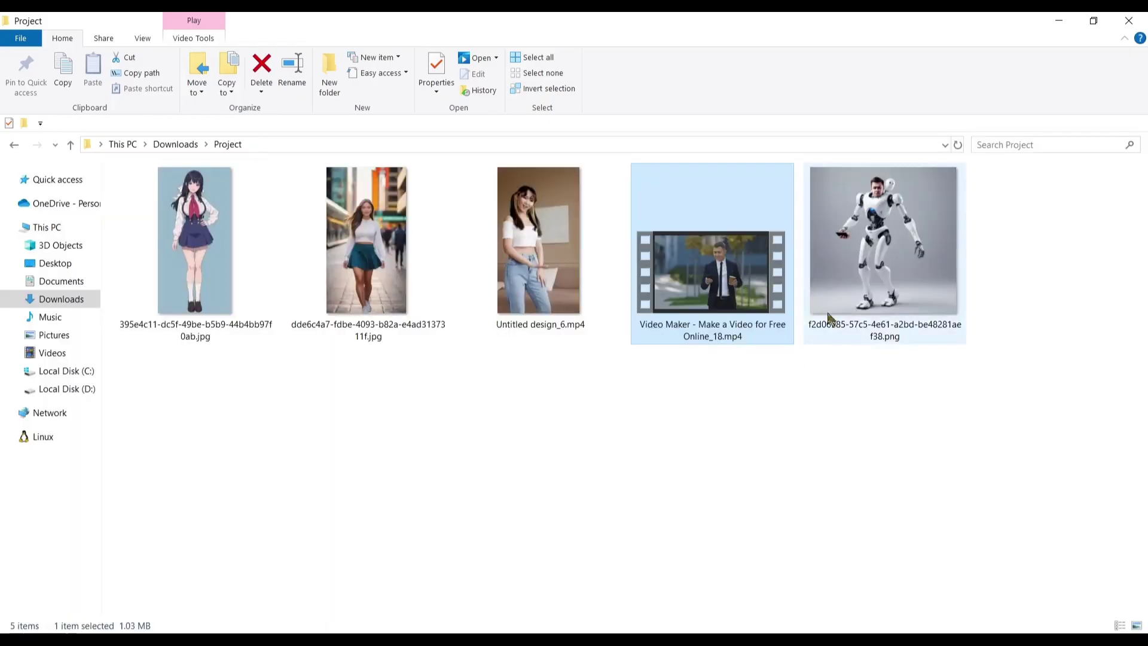
drag(712, 272, 367, 513)
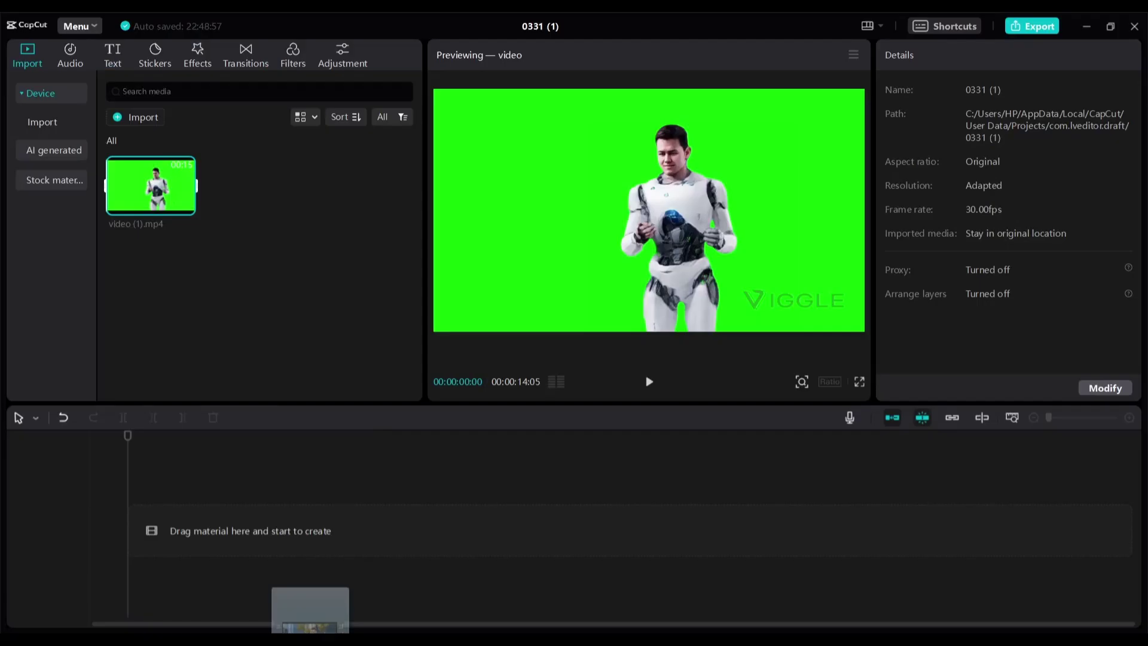
drag(294, 296, 194, 547)
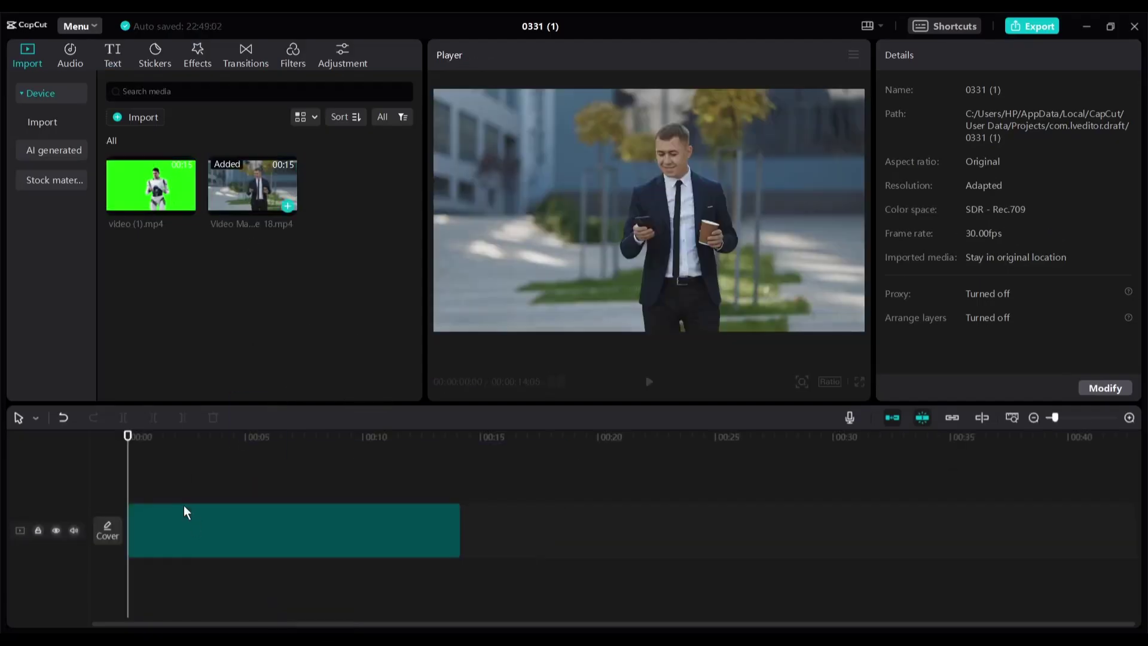
drag(180, 463, 135, 448)
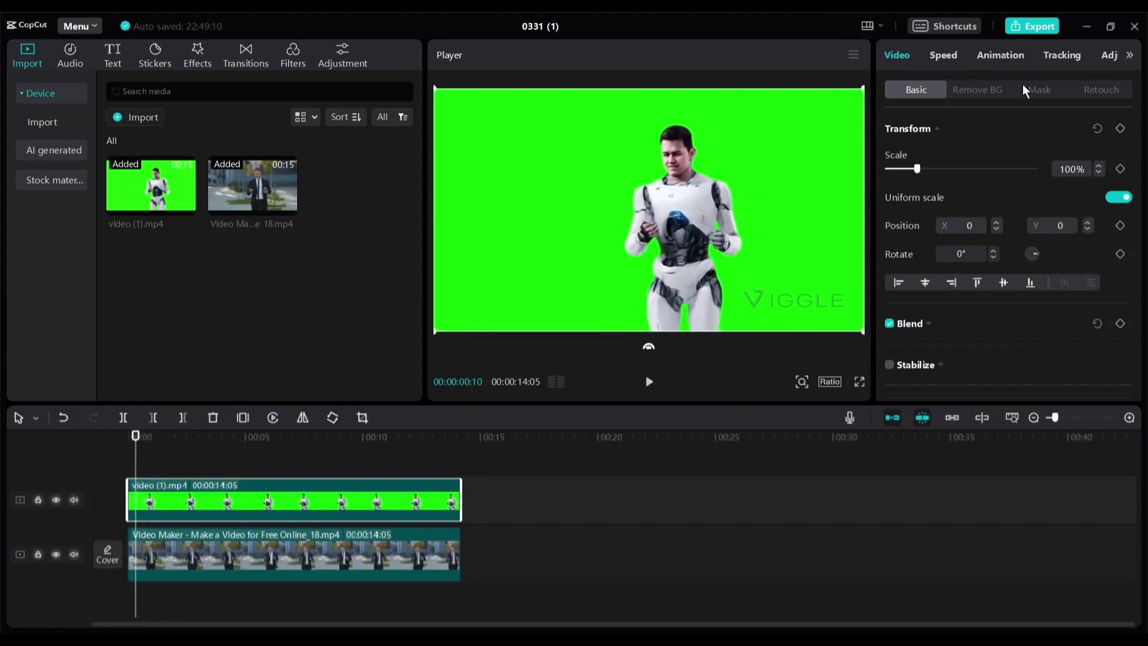
Step: Chroma-key out the green backdrop with intensity 100 and shadow 45, then preview the composite
click(973, 90)
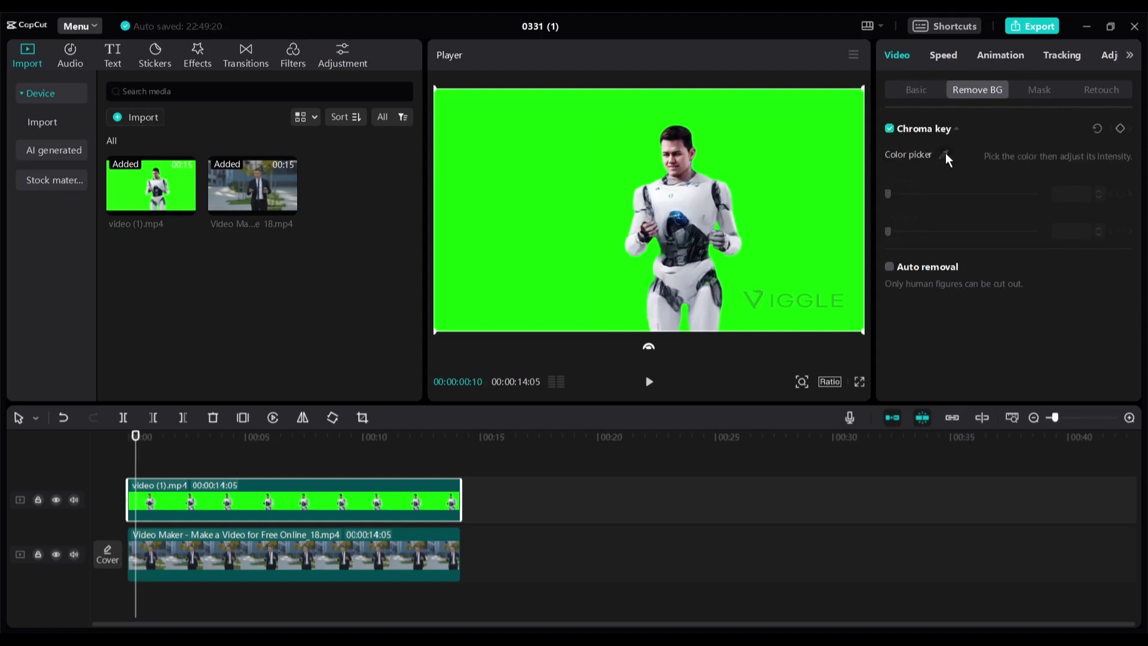
click(789, 154)
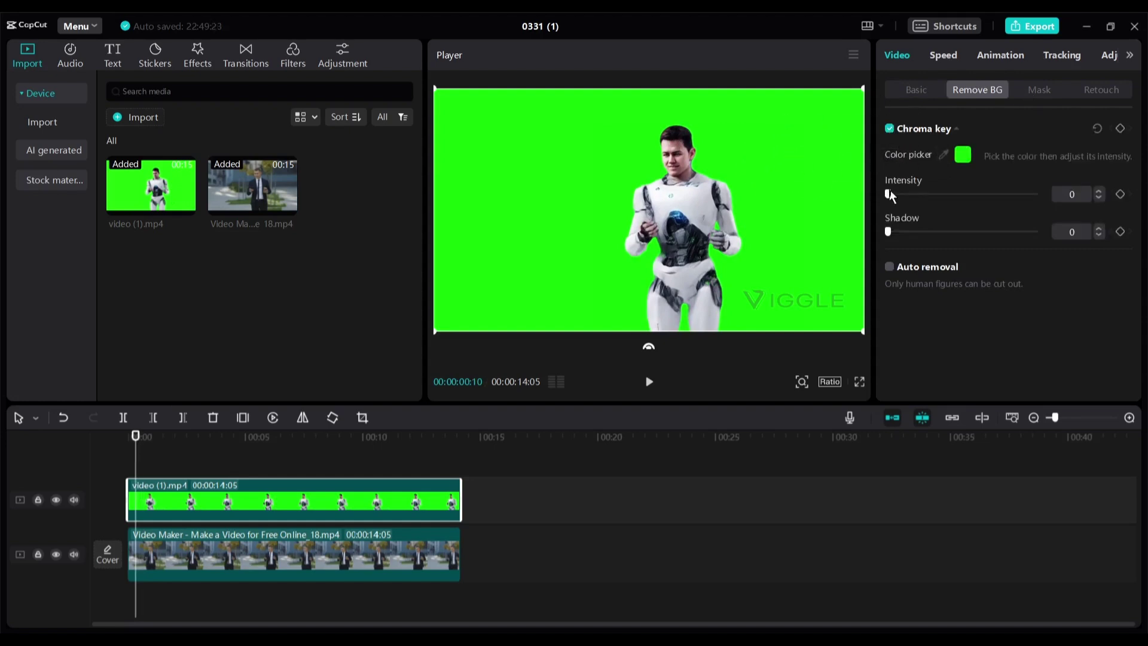
drag(906, 195, 917, 196)
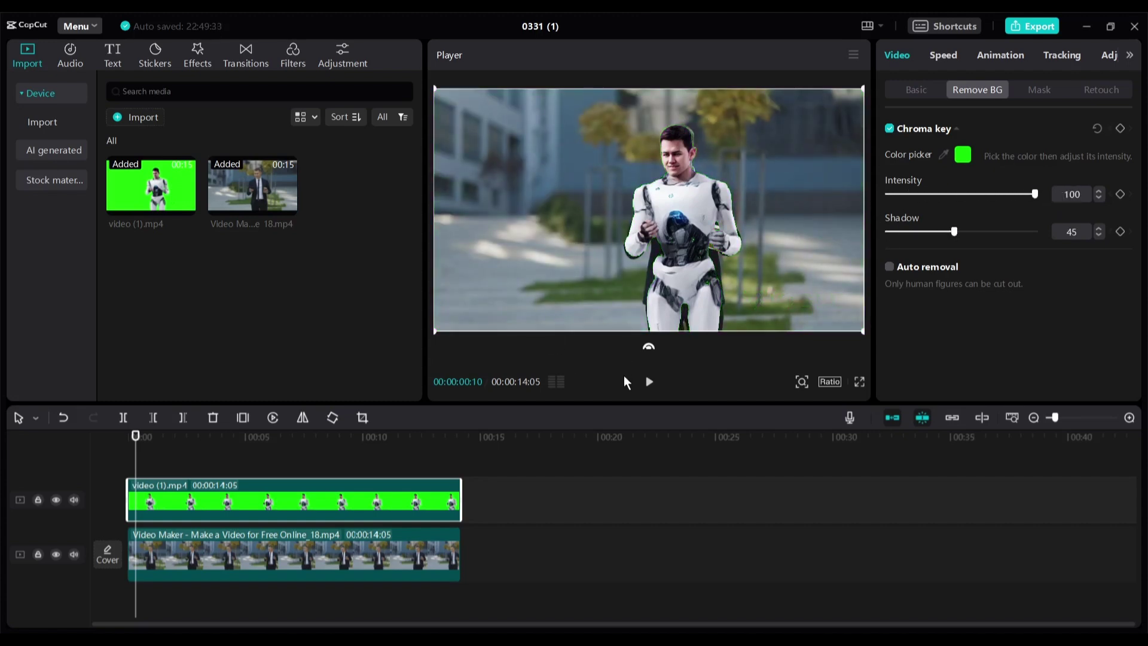
click(649, 383)
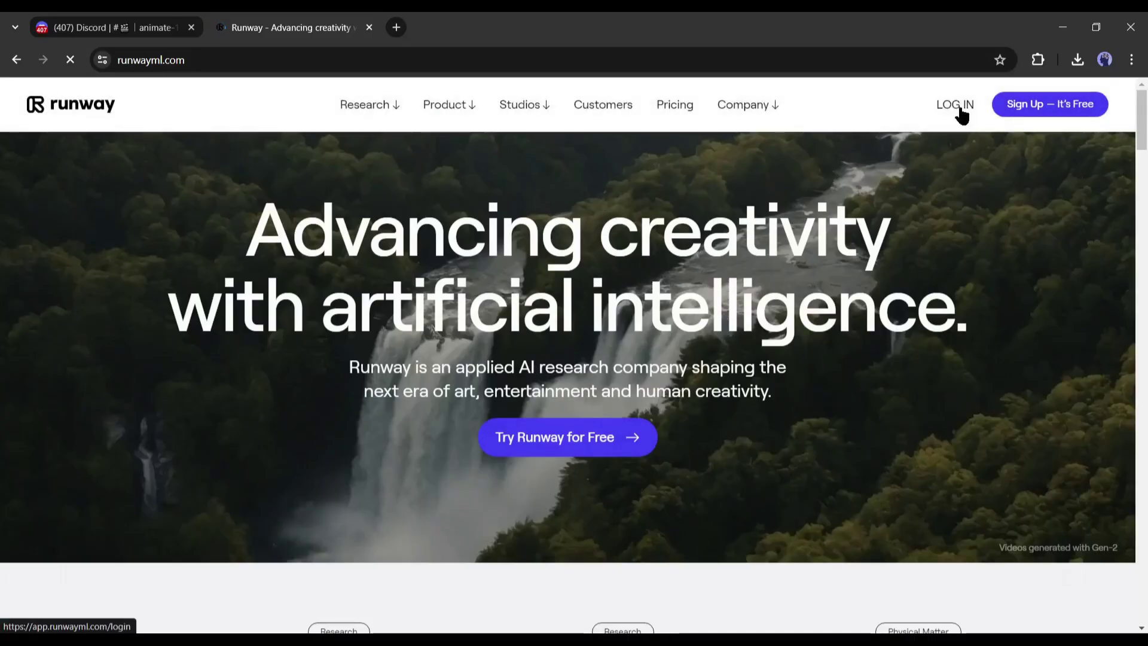
Step: Log in to Runway and open the Inpainting video tool
click(968, 105)
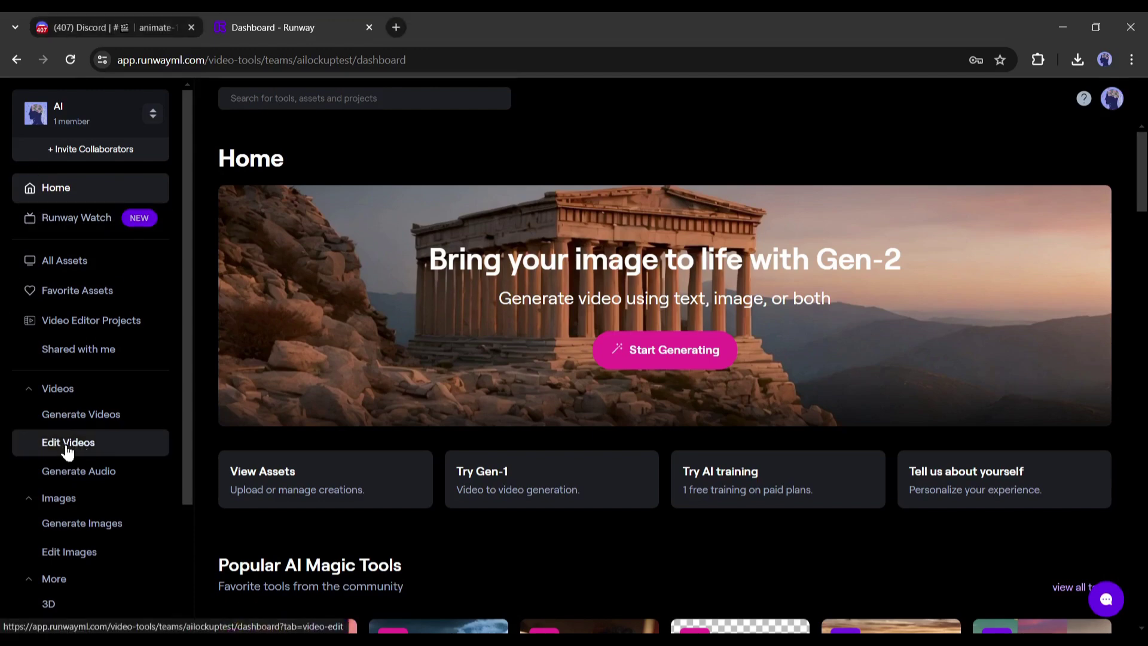
click(67, 443)
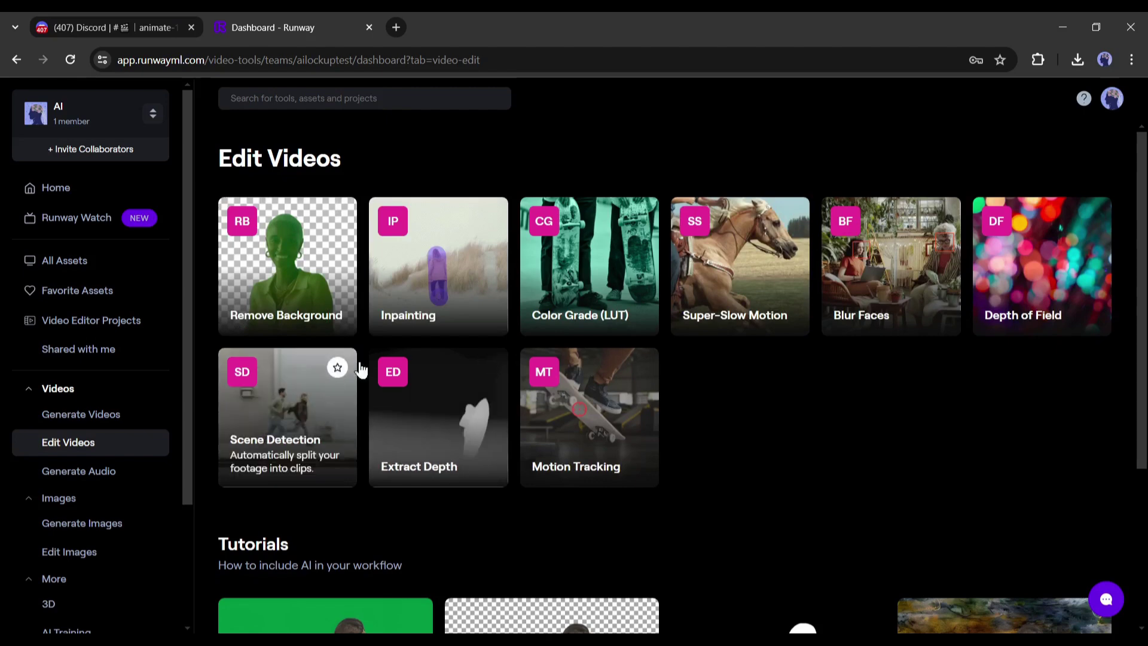
click(337, 367)
click(435, 263)
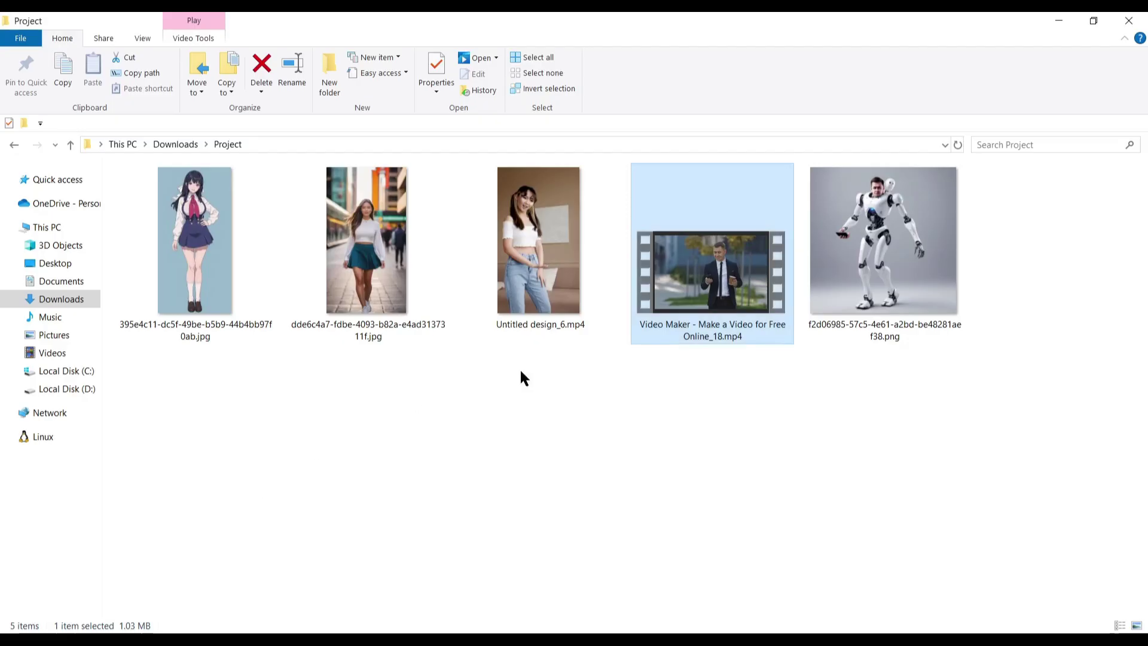
Step: Upload the street video, mask out the man, and export the inpainted background video
drag(712, 272, 187, 402)
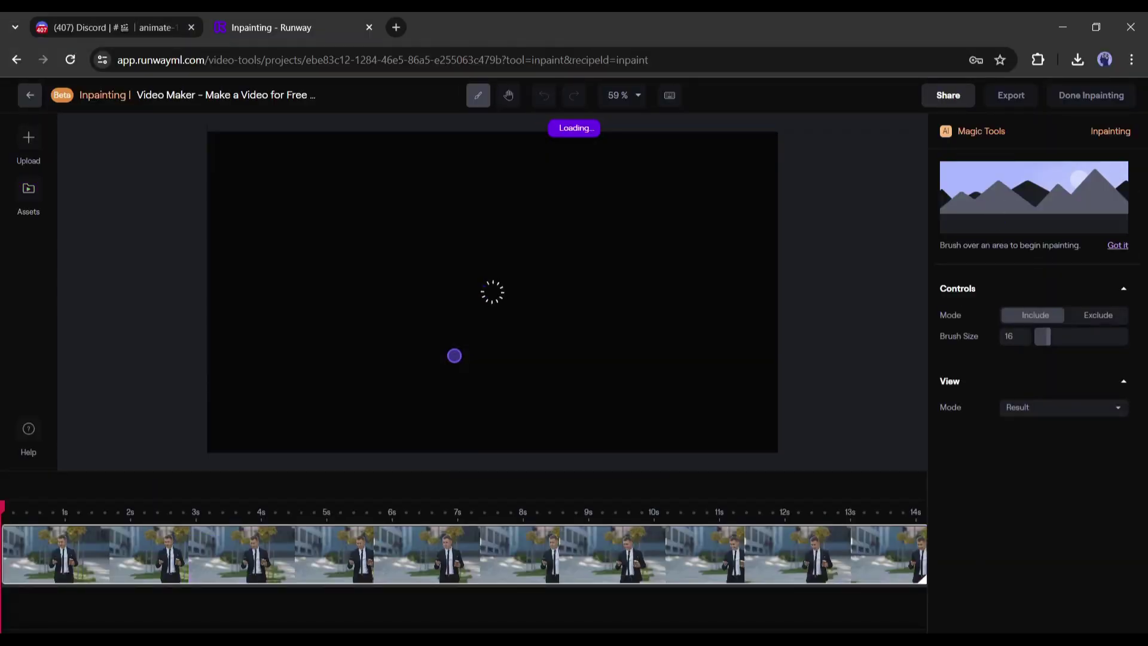
drag(516, 190, 538, 220)
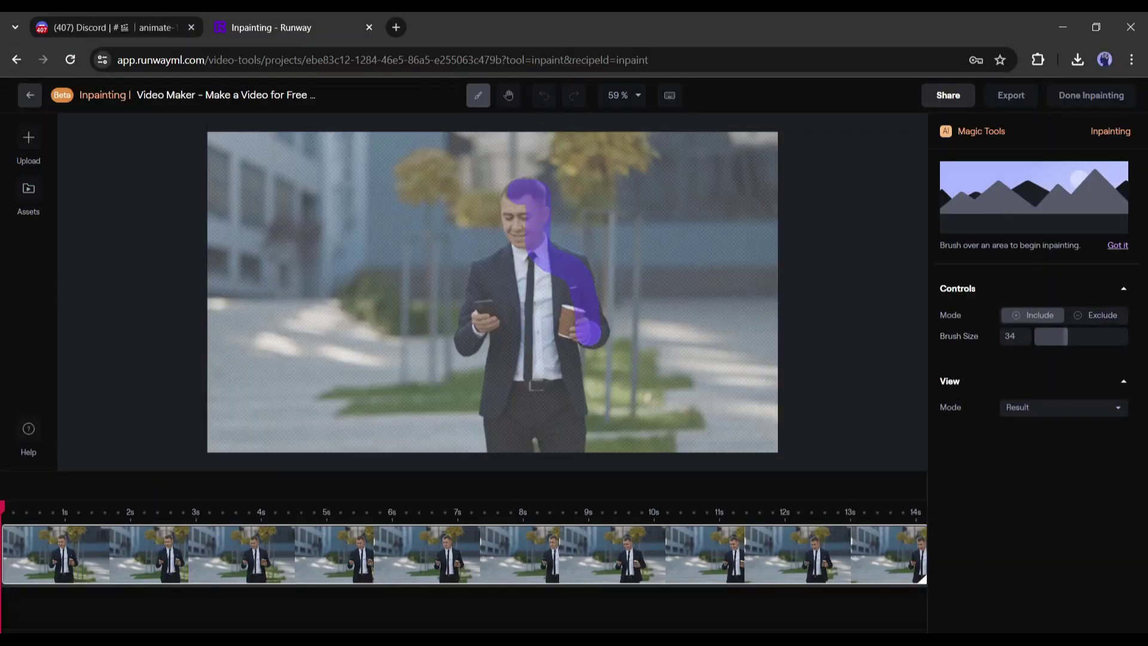
drag(589, 332, 592, 336)
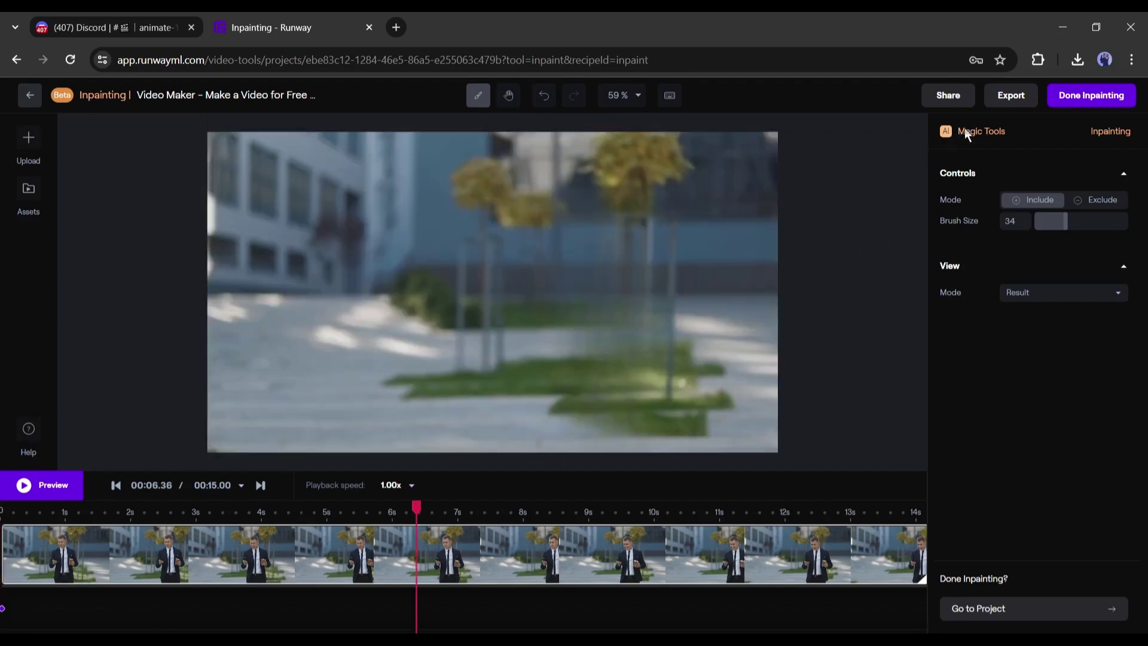
click(1016, 100)
click(940, 371)
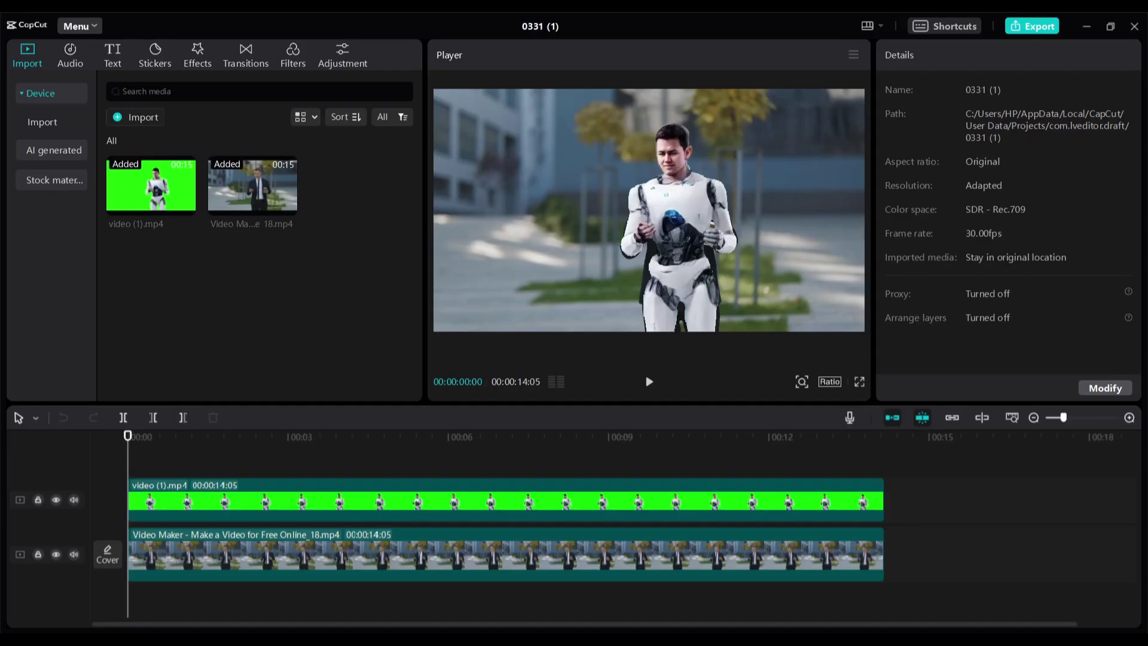
Step: Swap the inpainted 720p street clip onto the bottom track and play the robot over it
drag(326, 622, 335, 595)
drag(945, 541, 544, 470)
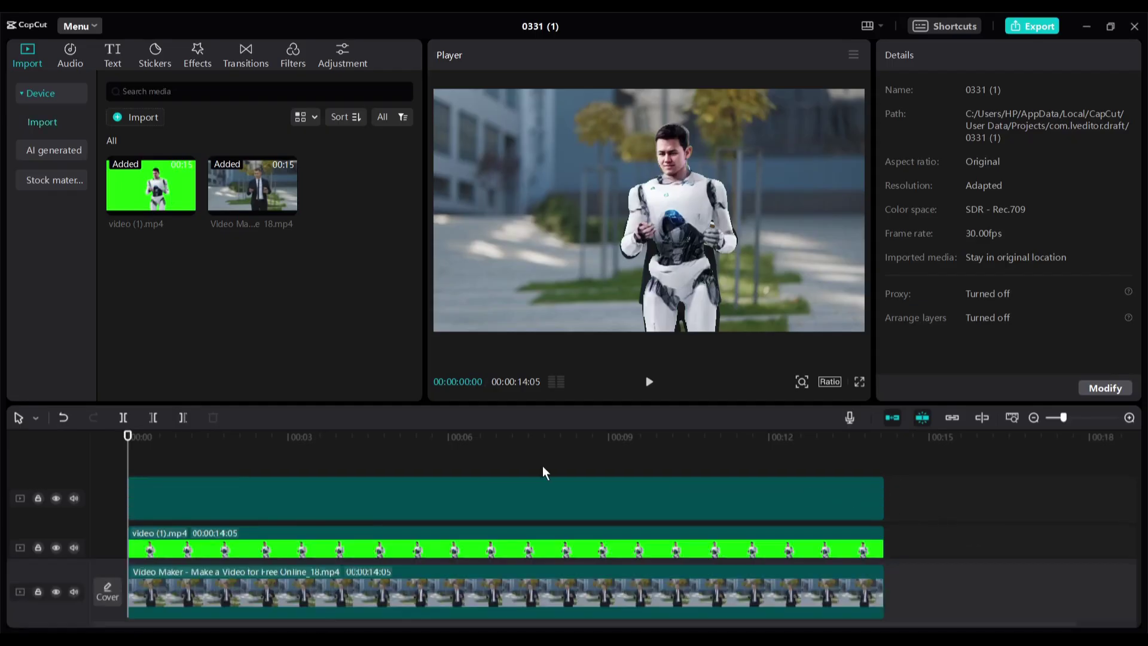
click(308, 494)
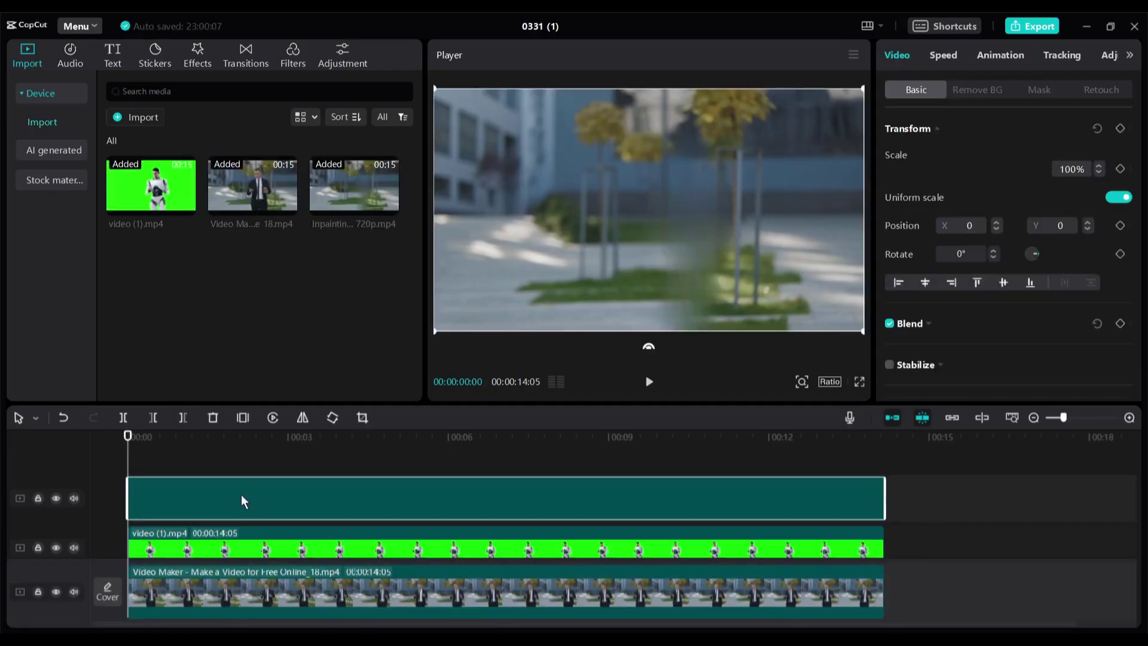
drag(241, 500, 803, 574)
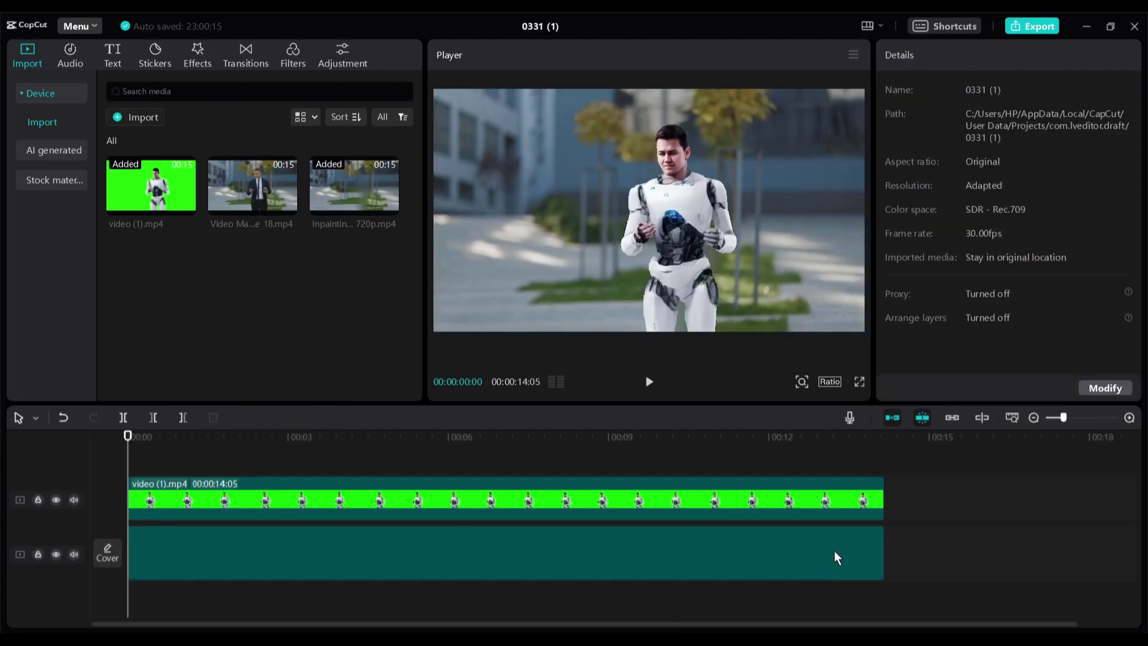
key(space)
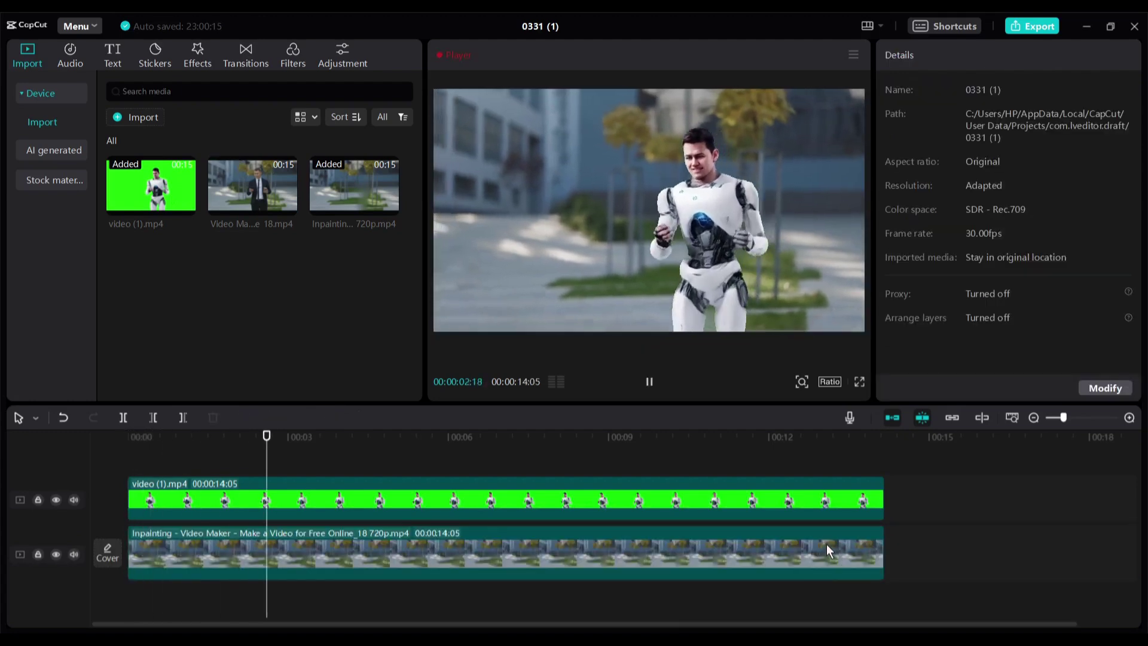
key(space)
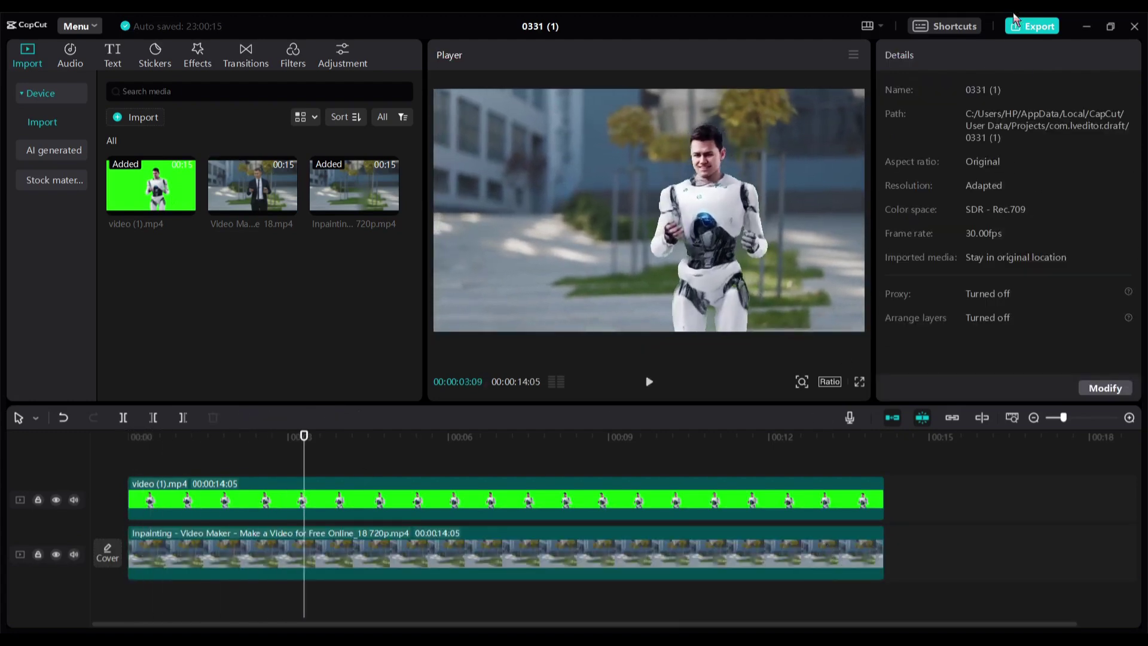
Step: Export project 0331 (1) as a 1080P H.264 mp4 at 30fps
key(ctrl+e)
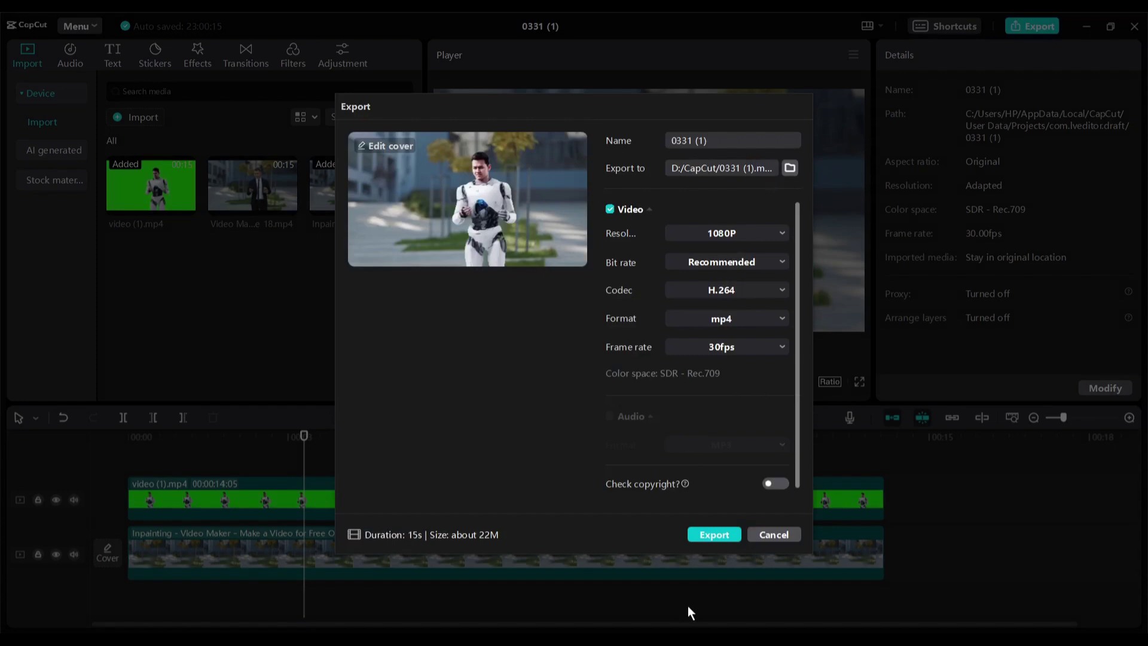
click(711, 535)
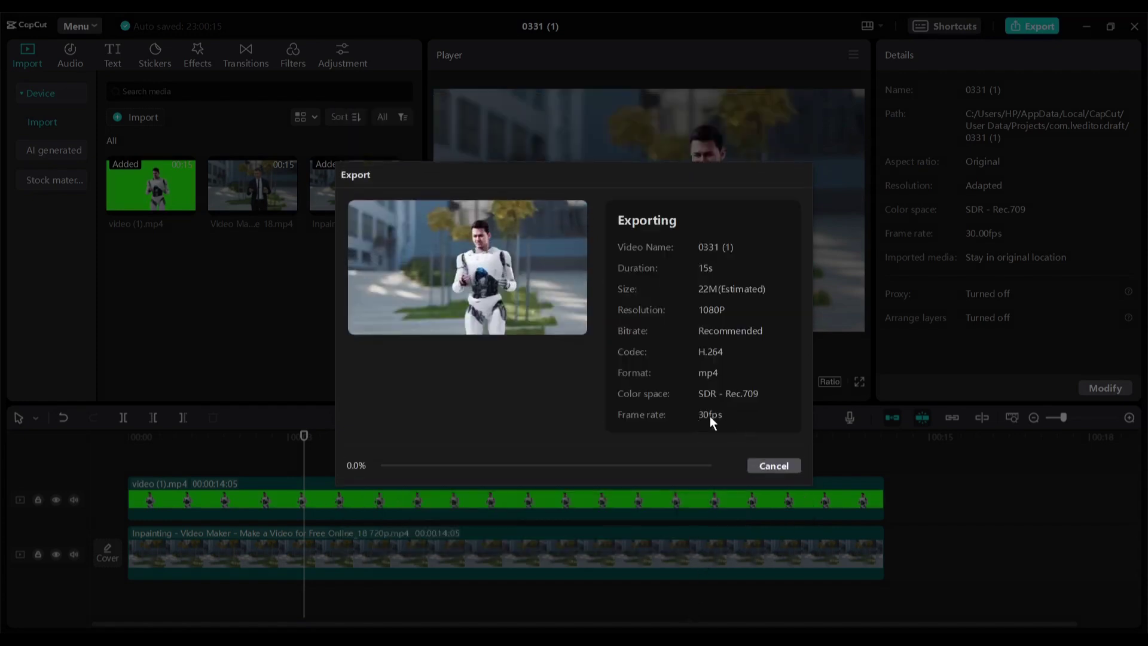